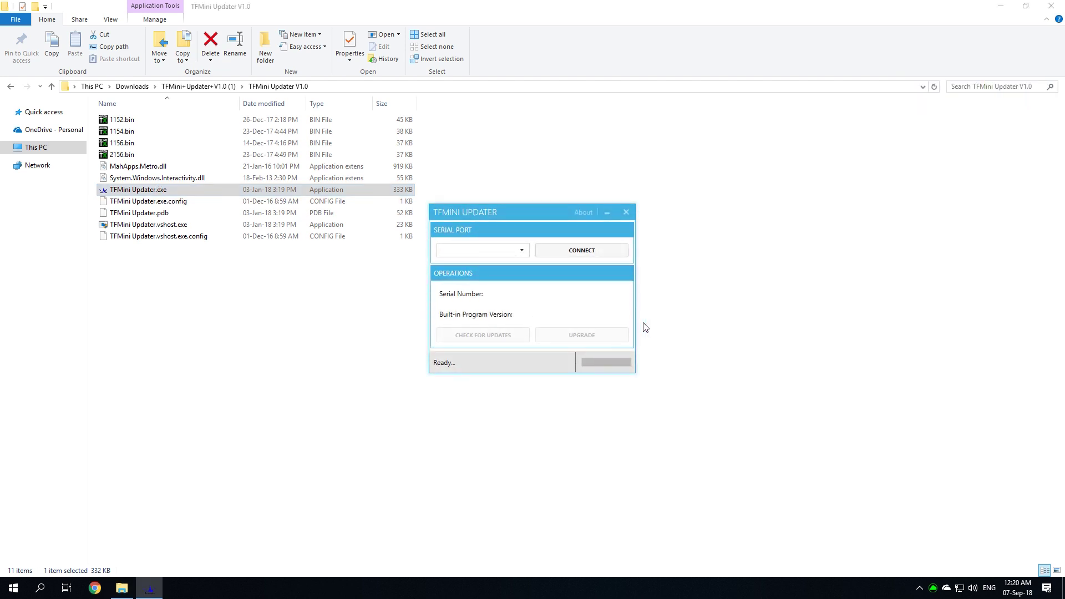
Step: Connect the TFmini Updater to the sensor on COM5 and read its firmware version
left_click(515, 253)
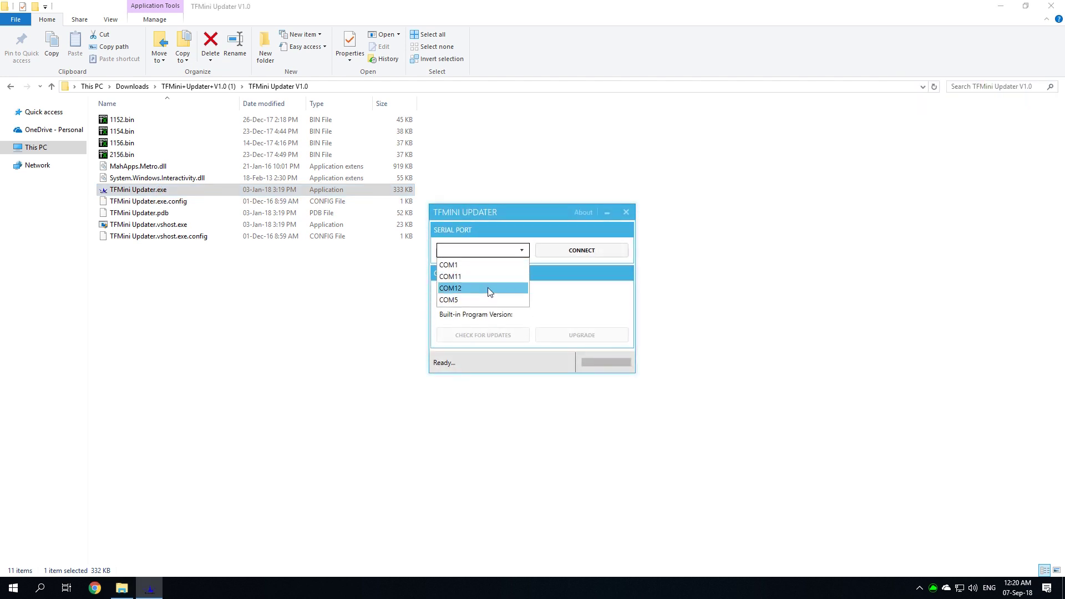
left_click(481, 299)
left_click(580, 253)
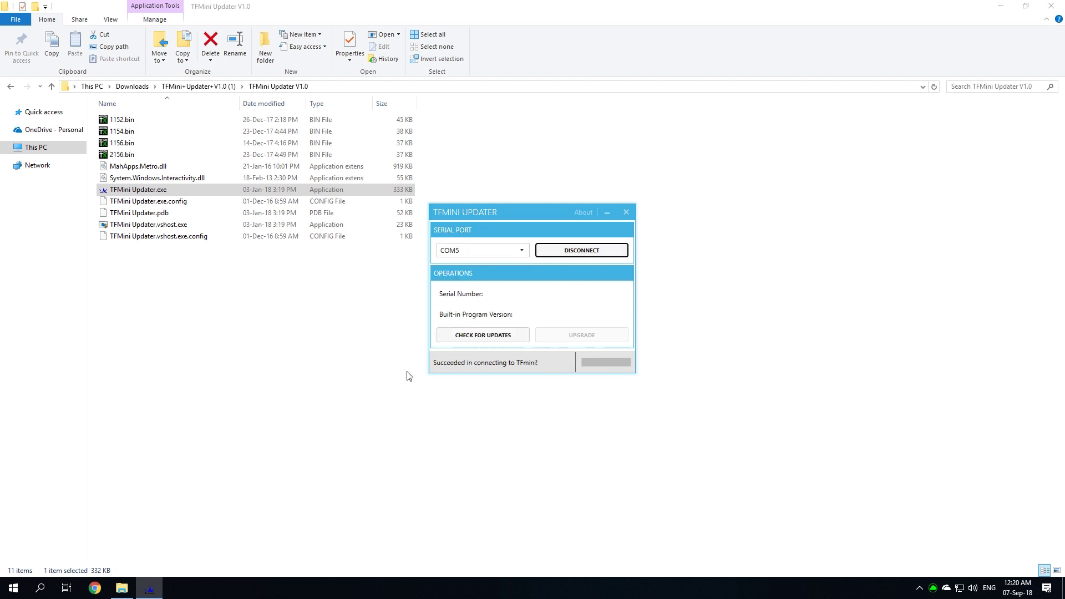
left_click(489, 336)
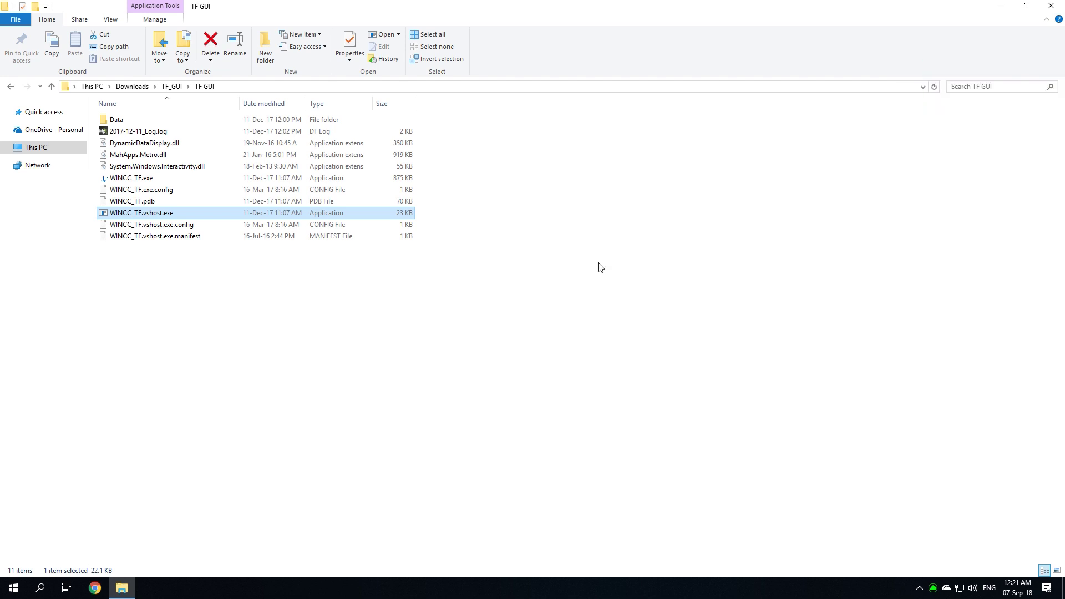
Step: Launch WINCC_TF.exe, connect to the Benewake TFmini on COM5, then switch to the PDF manual
double_click(168, 180)
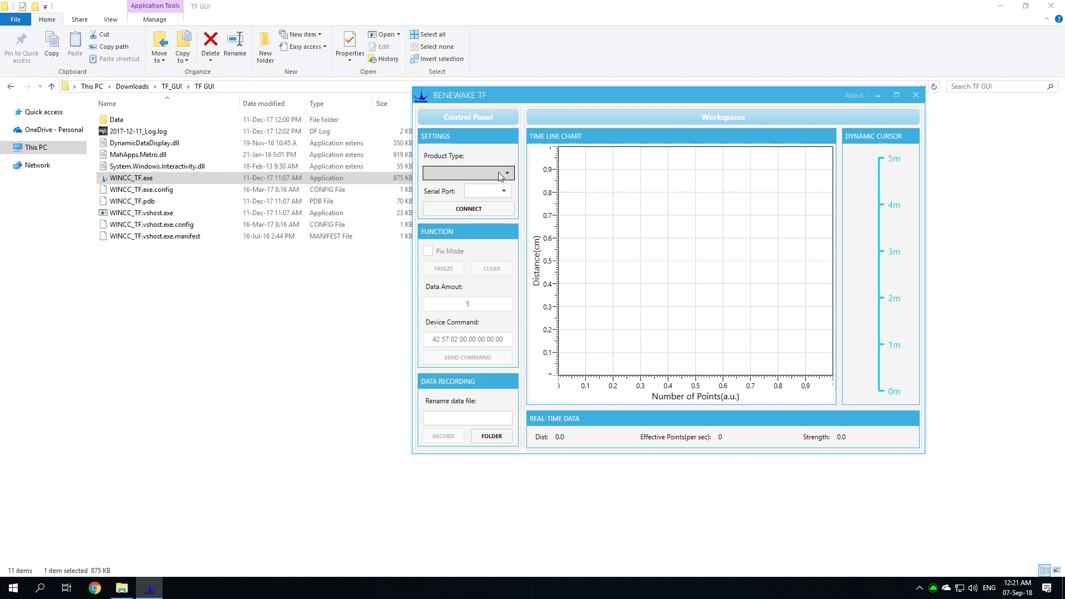
left_click(501, 176)
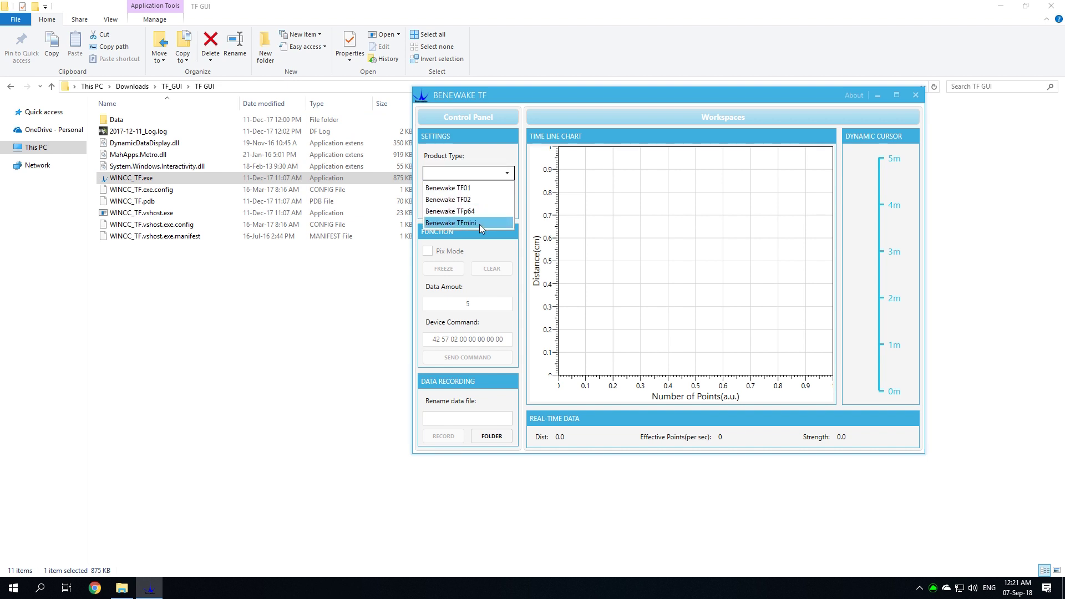
left_click(479, 224)
left_click(488, 191)
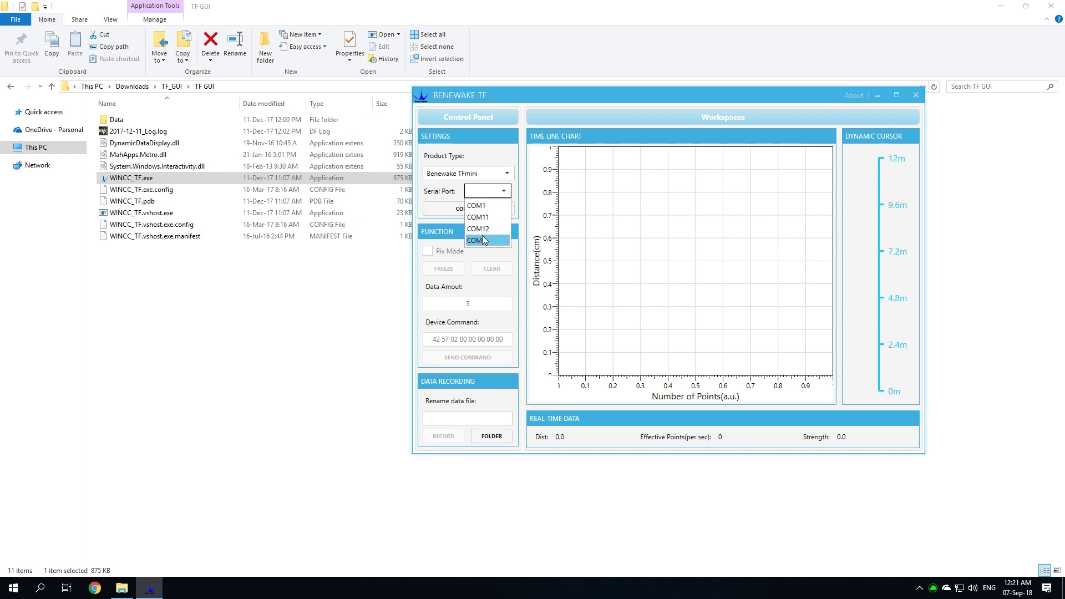
left_click(485, 236)
left_click(491, 208)
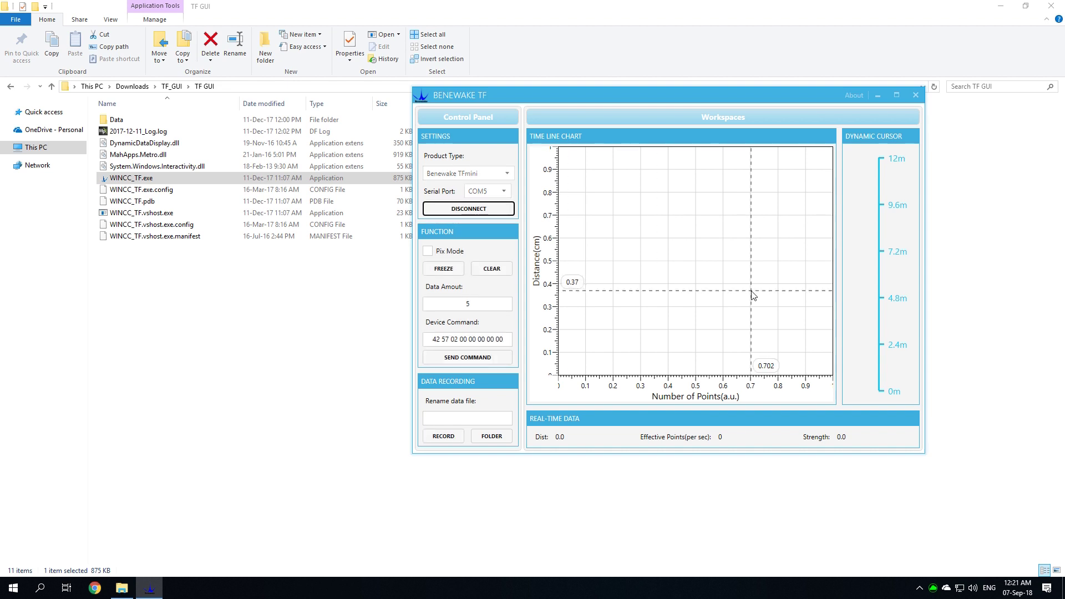
left_click(427, 250)
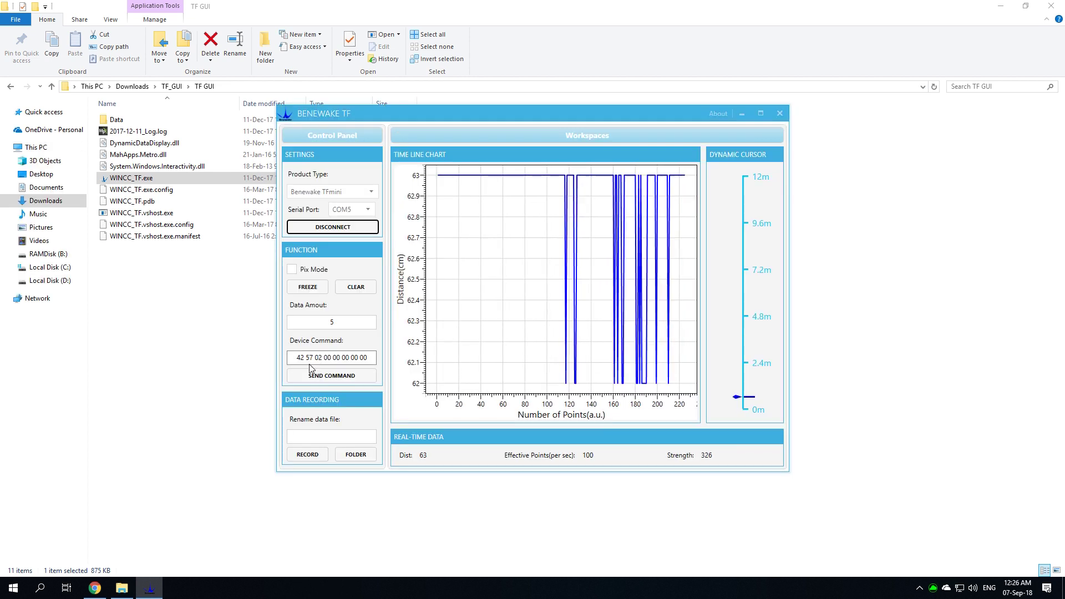
left_click(96, 593)
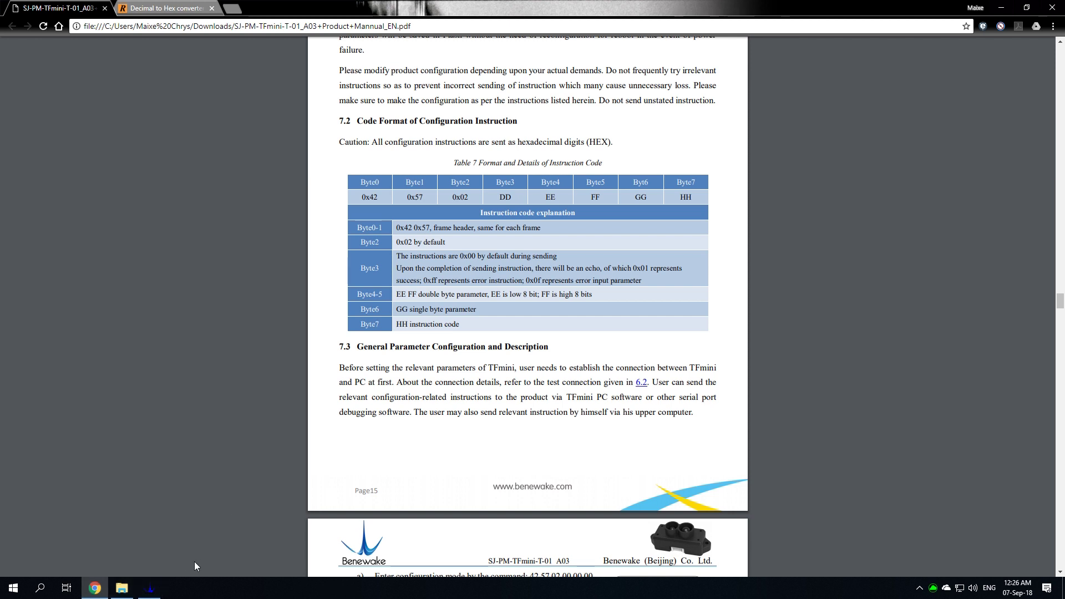
Step: Place the Benewake TF window beside the manual, scrolled down to Table 8
left_click(149, 590)
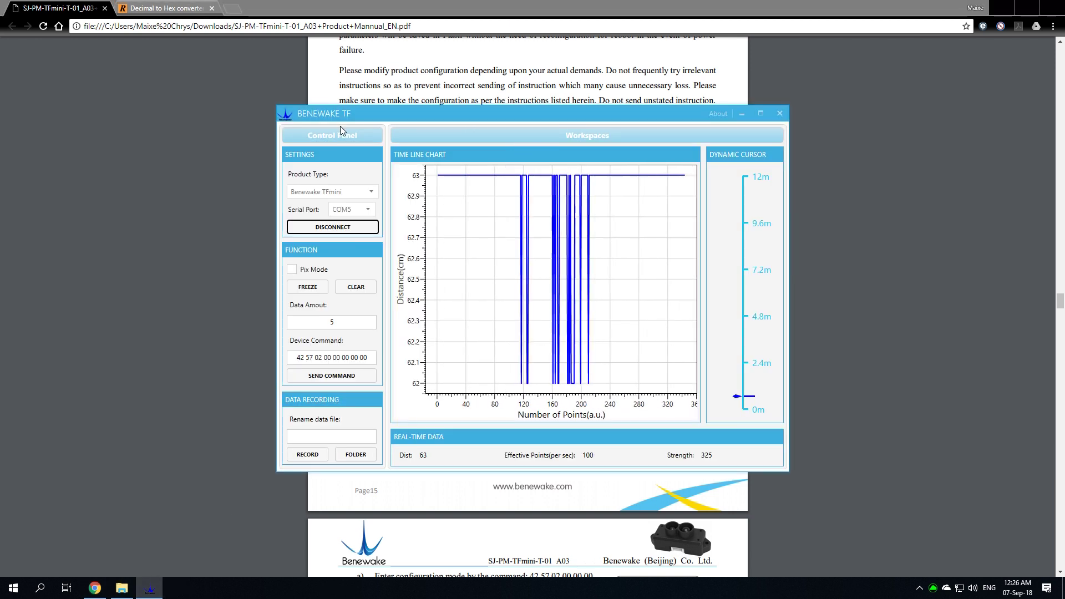
left_click_drag(281, 113, 763, 146)
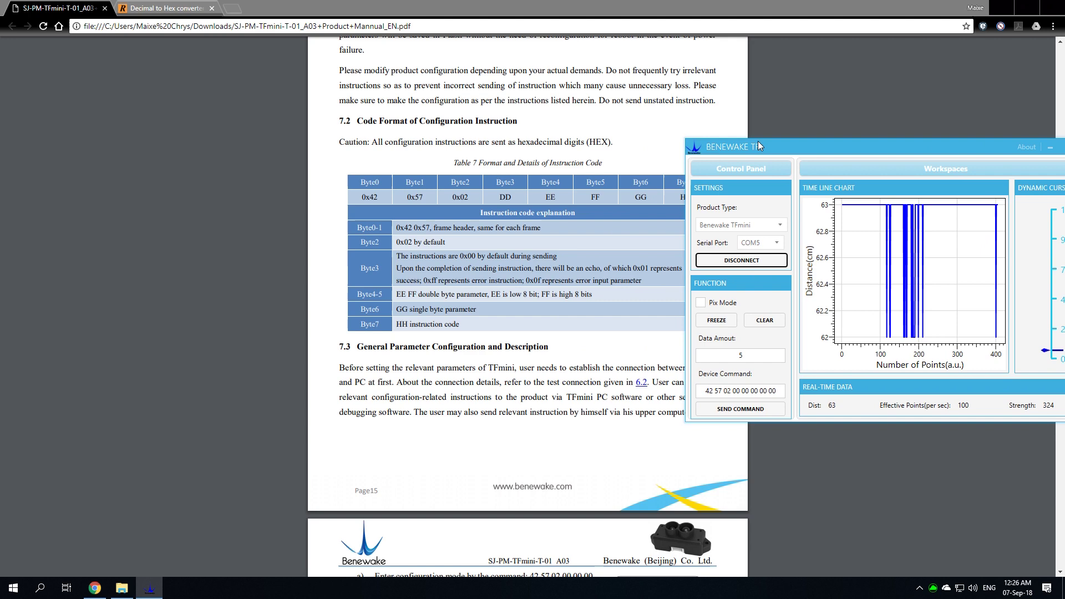
scroll(428, 369, "down", 5)
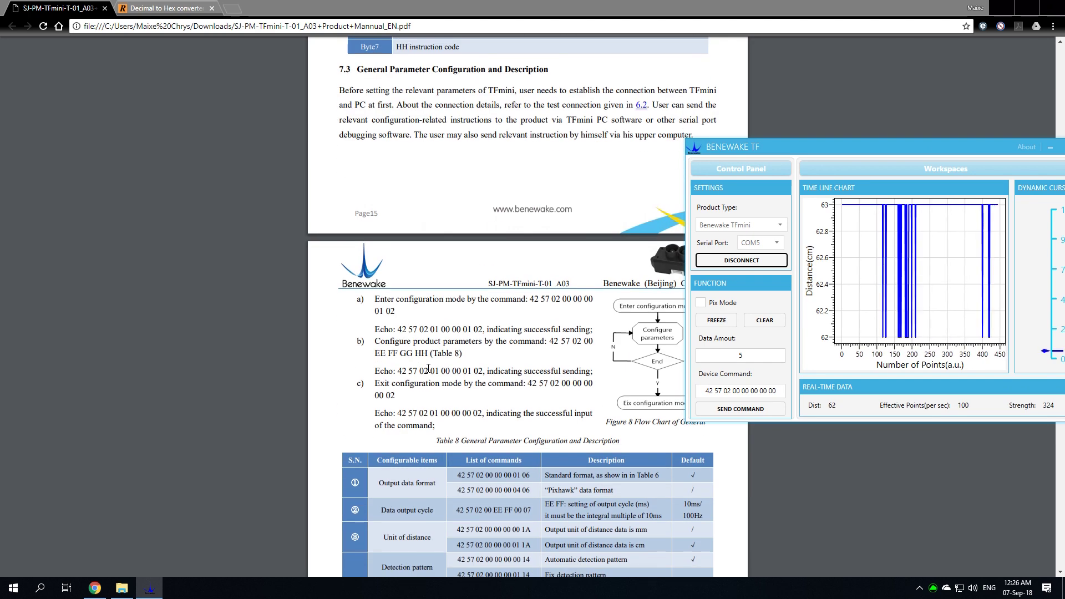
scroll(428, 369, "down", 1)
left_click_drag(777, 147, 840, 116)
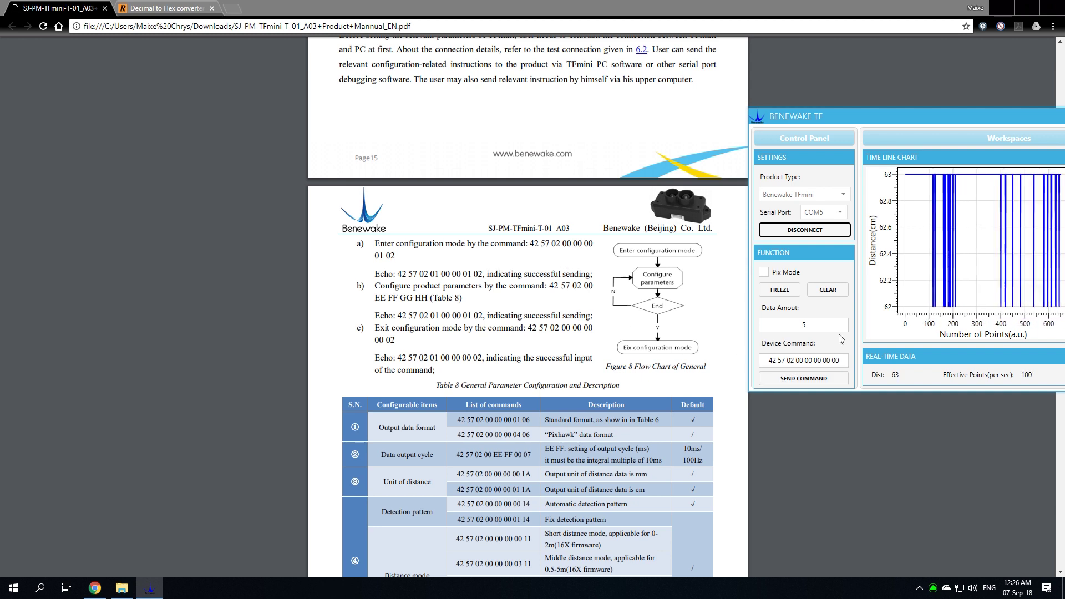
left_click(810, 361)
key("BackSpace")
key("BackSpace")
key("BackSpace")
key("BackSpace")
key("BackSpace")
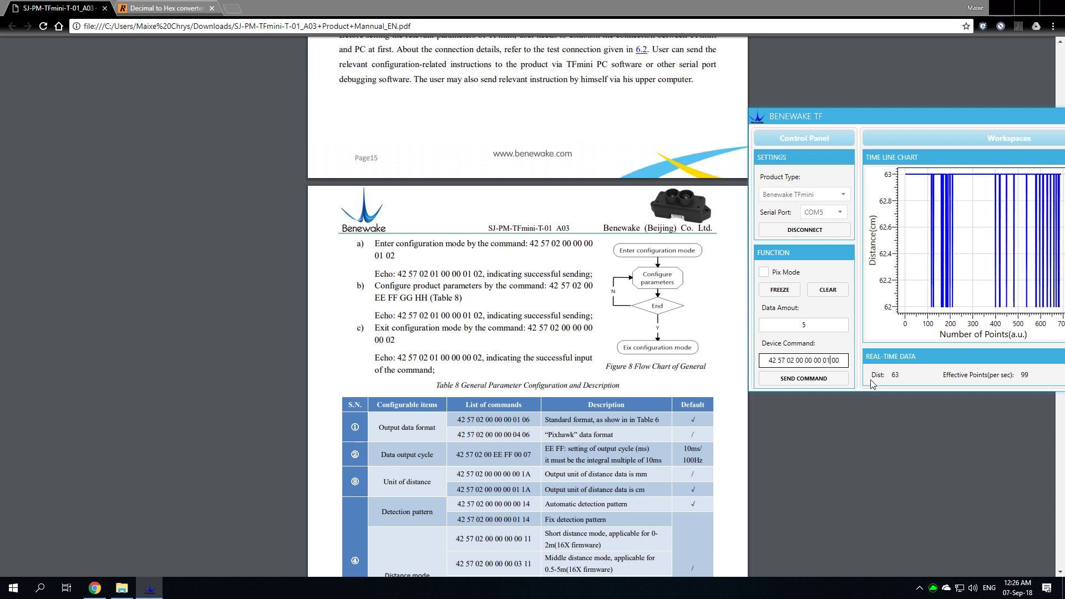
type("01 02")
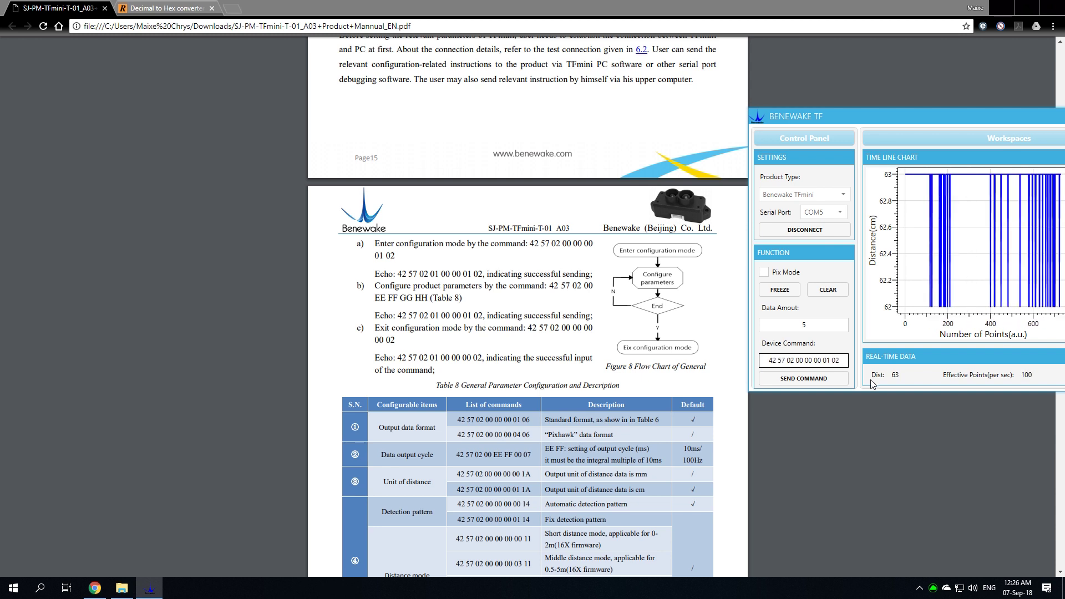
left_click(830, 379)
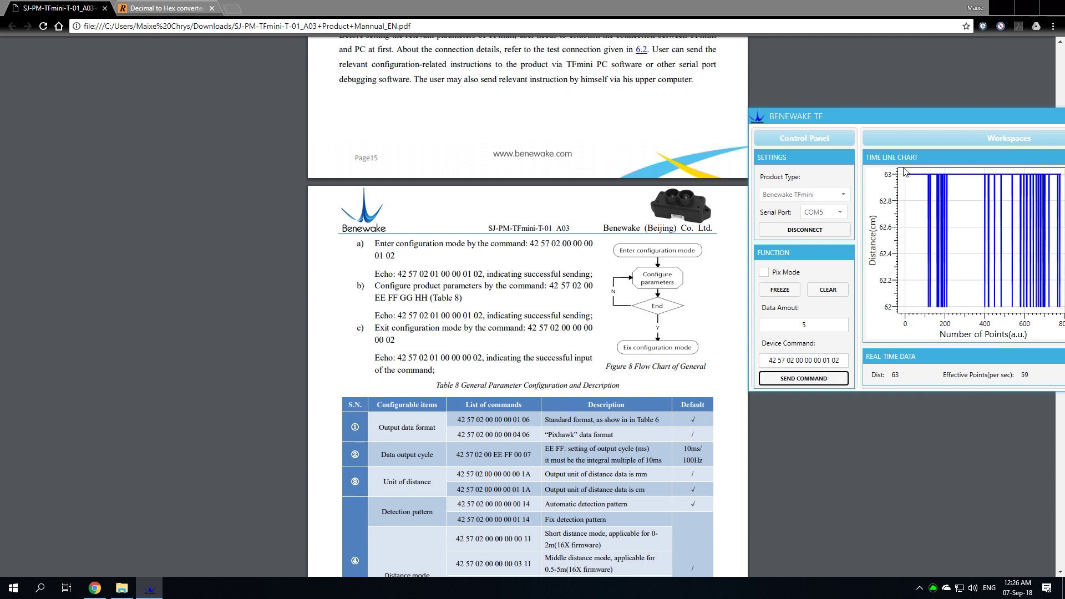
left_click_drag(887, 116, 910, 90)
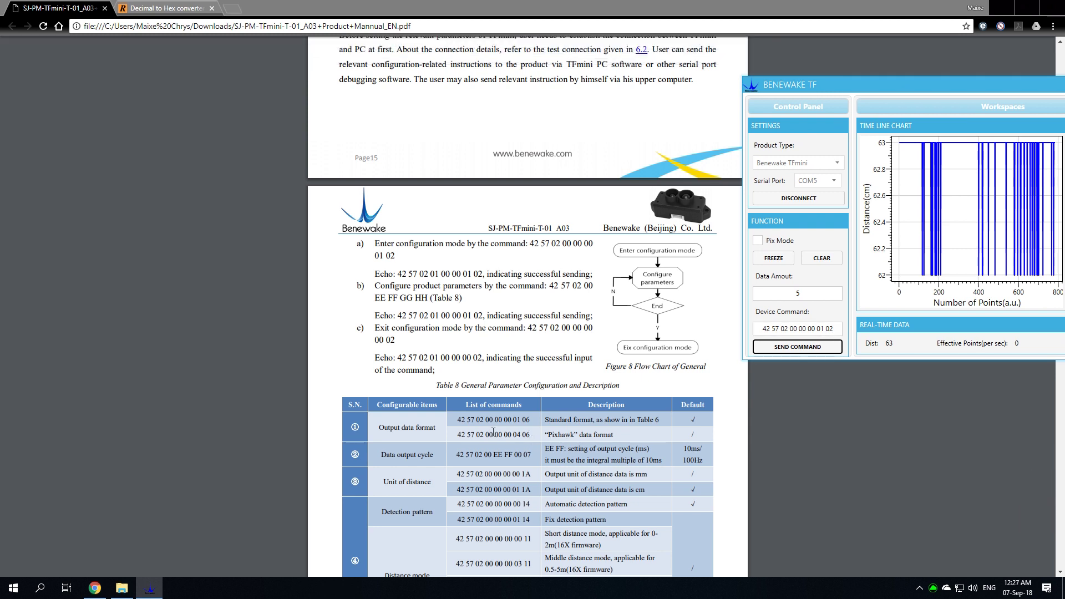
Step: Select the Pixhawk format command in Table 8 and return to Benewake TF
triple_click(473, 436)
left_click(150, 589)
left_click(150, 591)
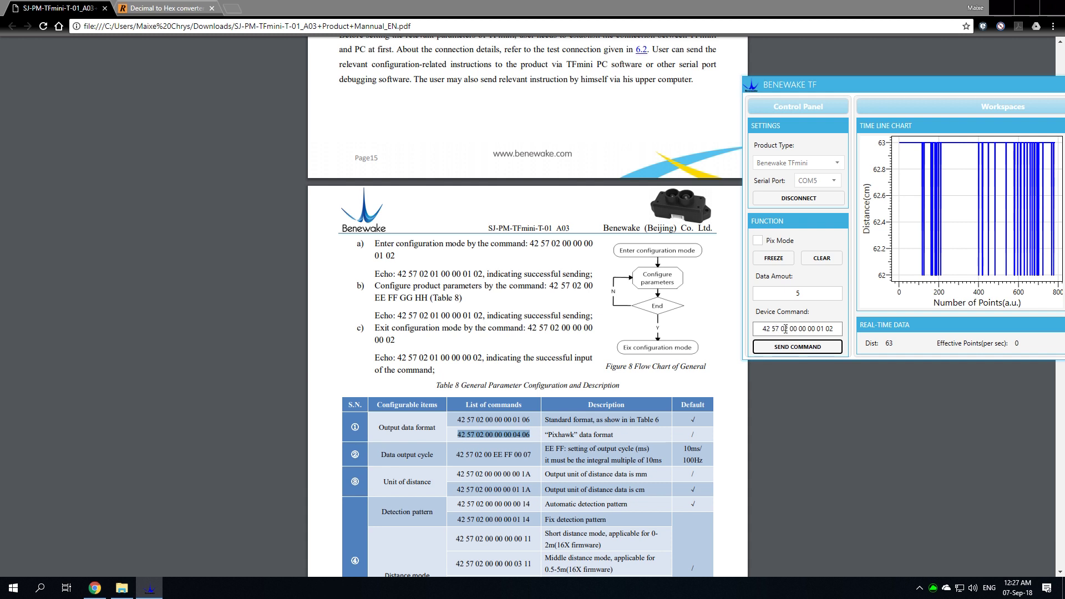
left_click(816, 329)
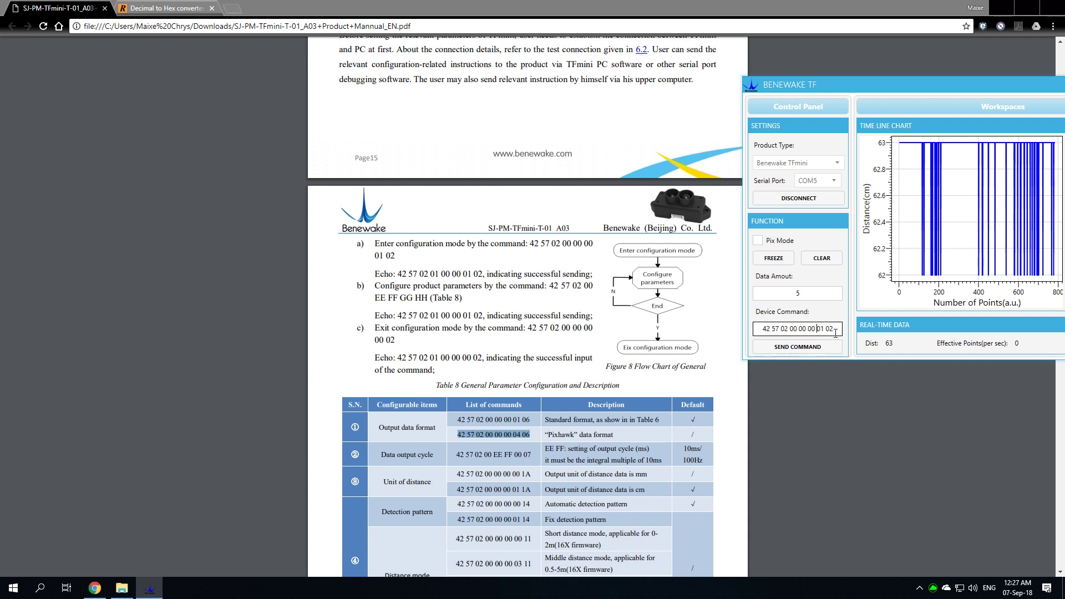
type("4")
key("Delete")
key("Right")
key("Right")
key("Right")
type("6")
key("Delete")
left_click(807, 348)
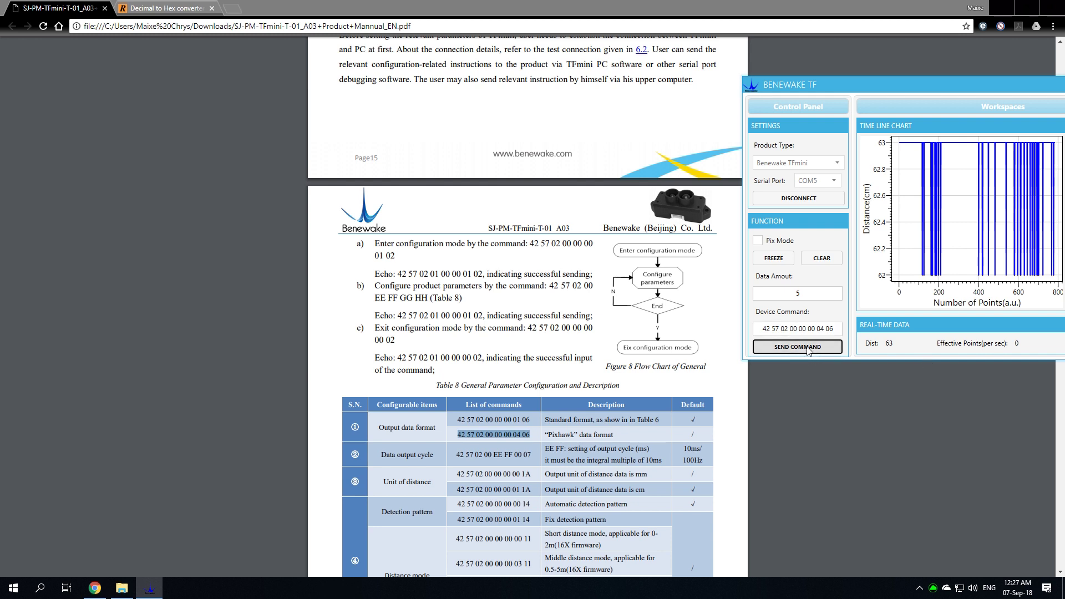
scroll(493, 471, "down", 3)
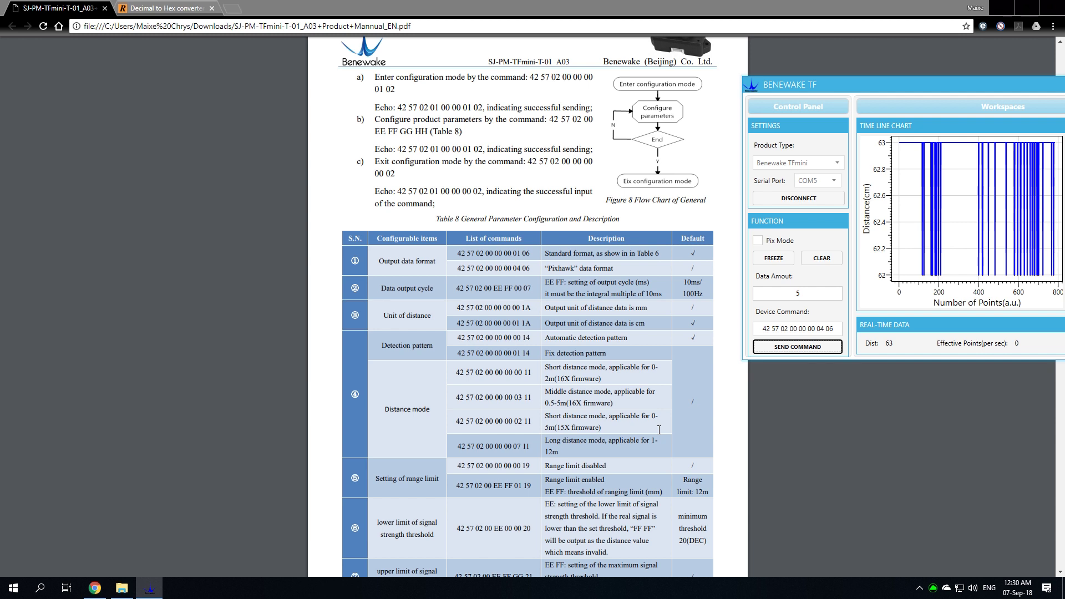
Step: Copy the middle distance mode command from Table 8 of the manual
key("alt+Tab")
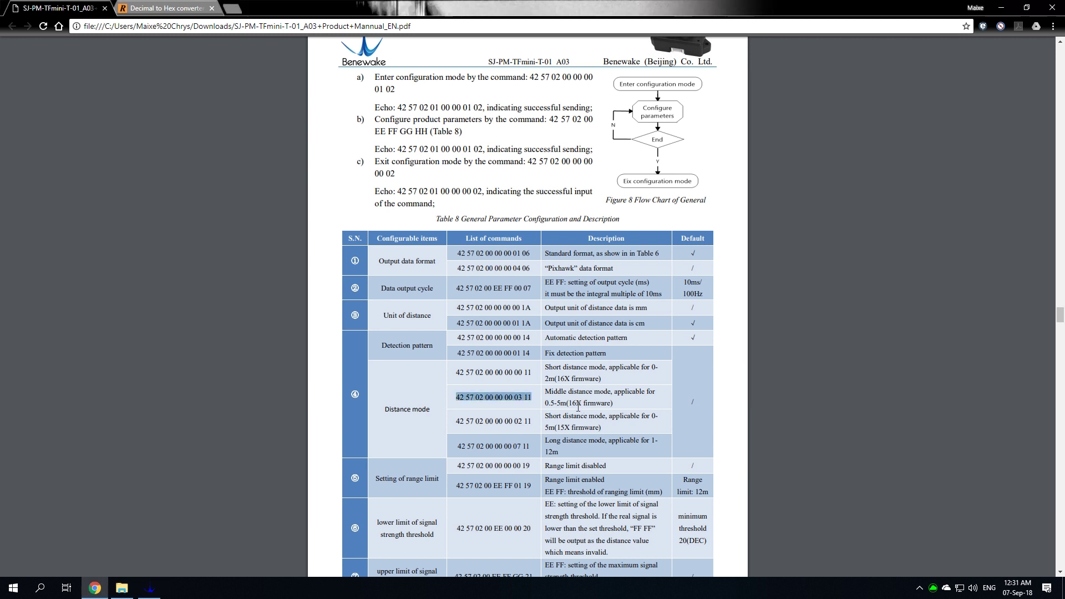
left_click_drag(456, 372, 529, 372)
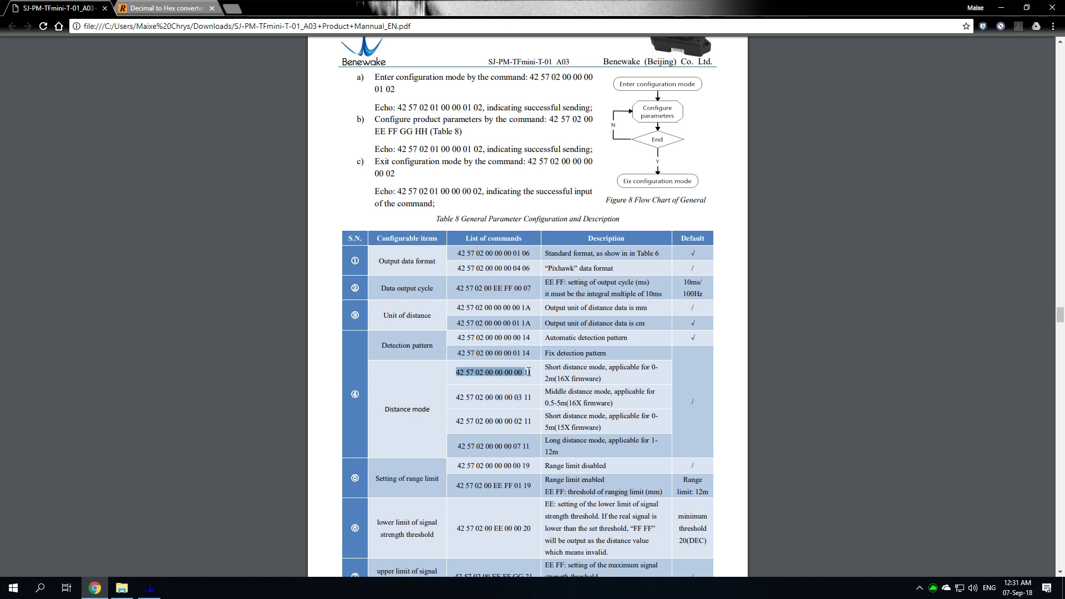
mouse_move(459, 397)
left_mouse_down()
mouse_move(532, 397)
mouse_move(460, 392)
left_mouse_up()
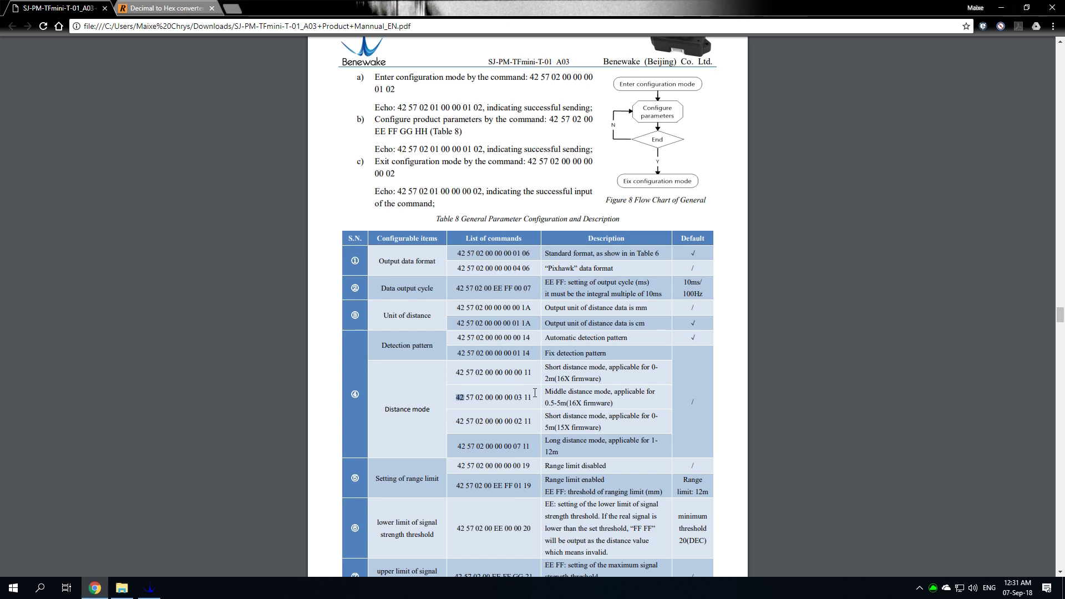
left_click_drag(532, 397, 460, 399)
key("ctrl+c")
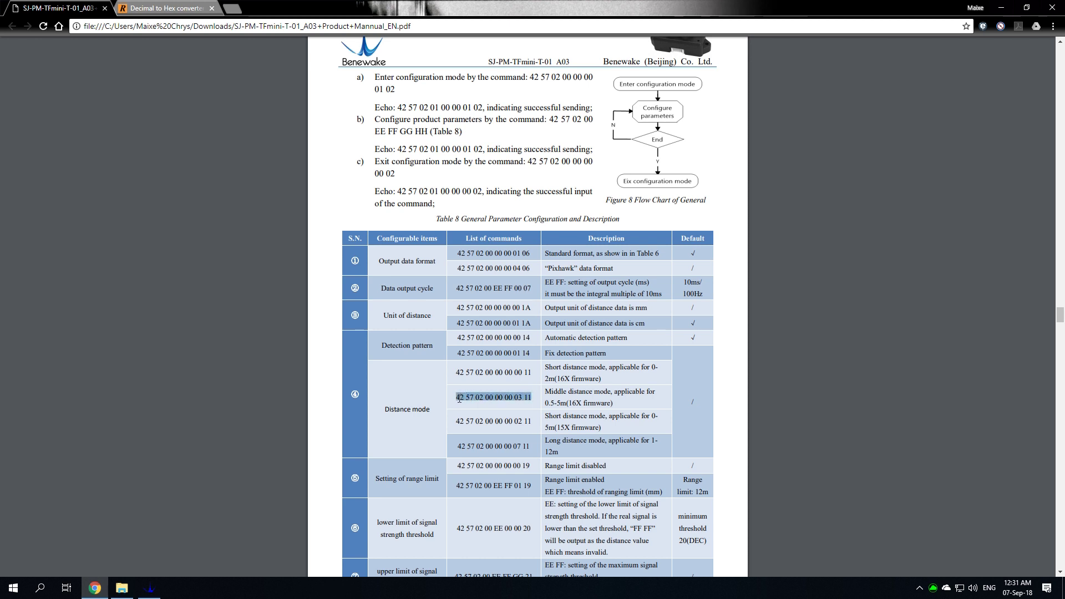
left_click(149, 588)
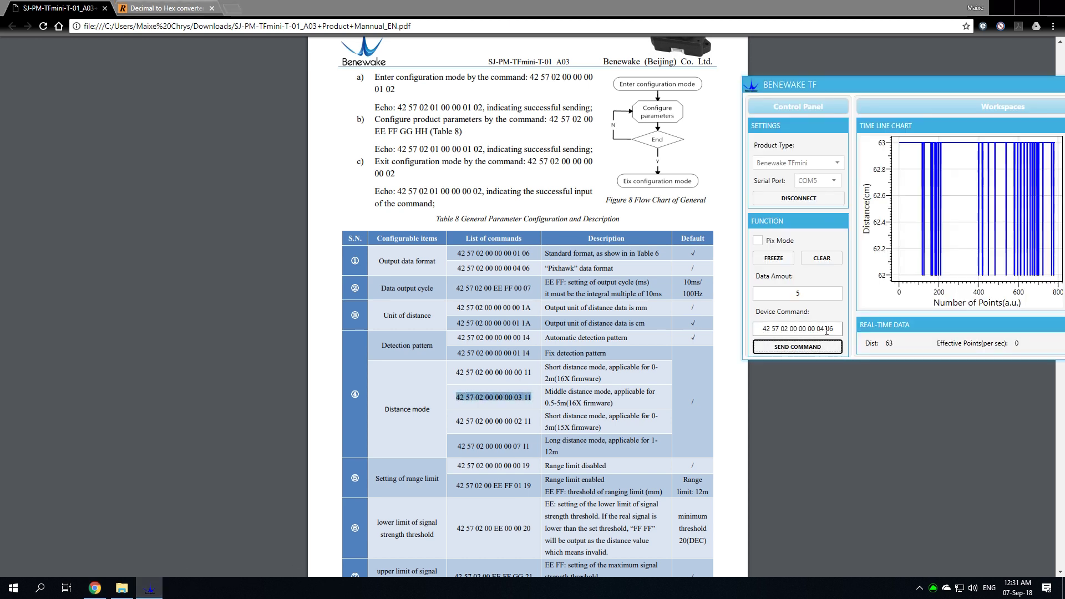
left_click(827, 331)
key("ctrl+a")
key("ctrl+v")
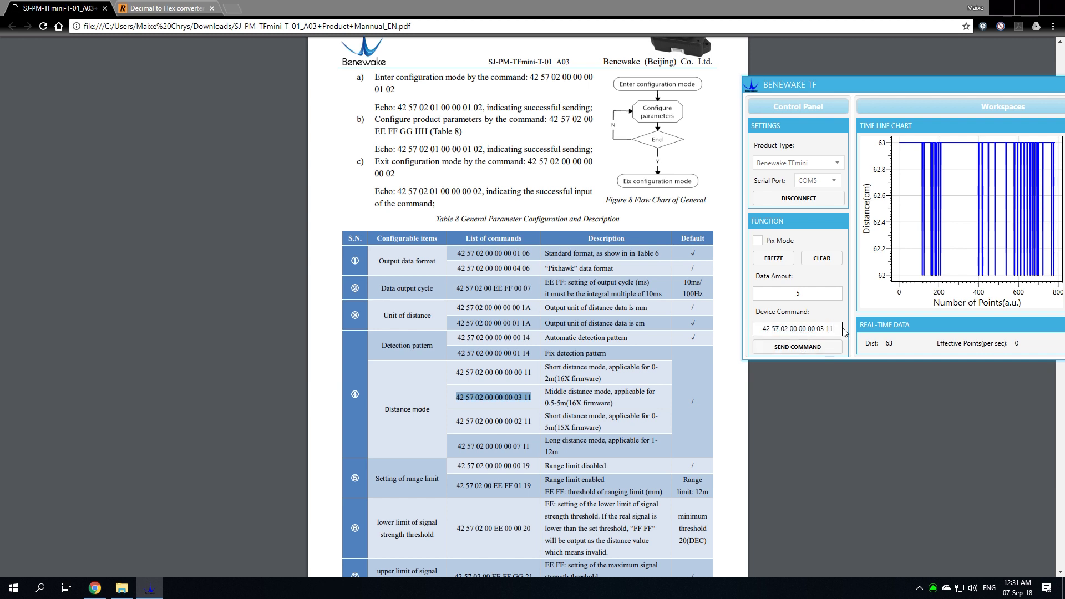
left_click(814, 350)
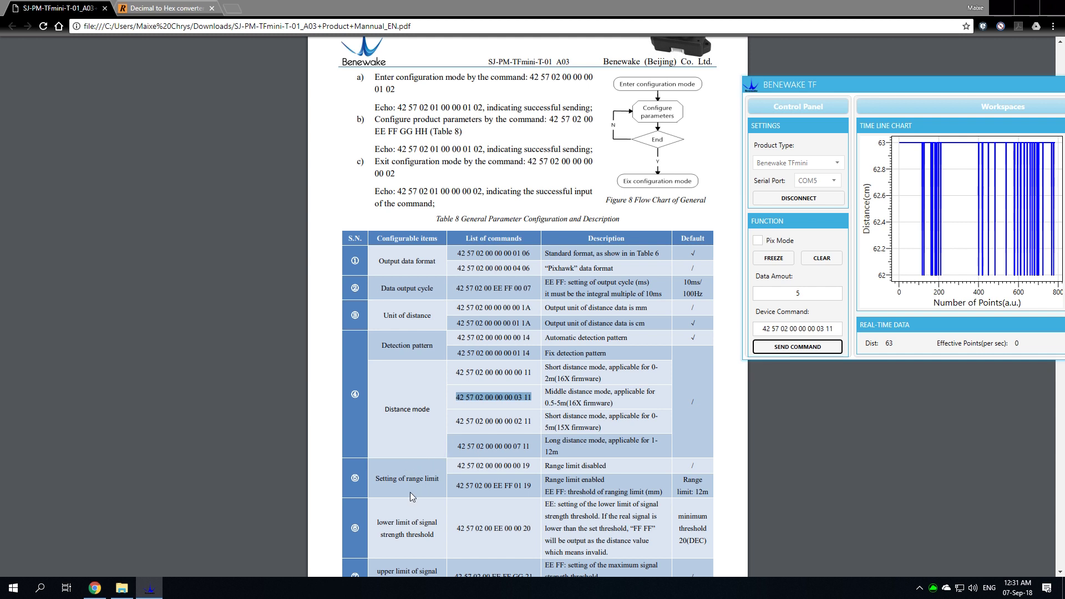
Step: Highlight the range-limit command 42 57 02 00 EE FF 01 19, its EE FF bytes and threshold (mm) description
left_click(467, 491)
left_click_drag(456, 486, 531, 486)
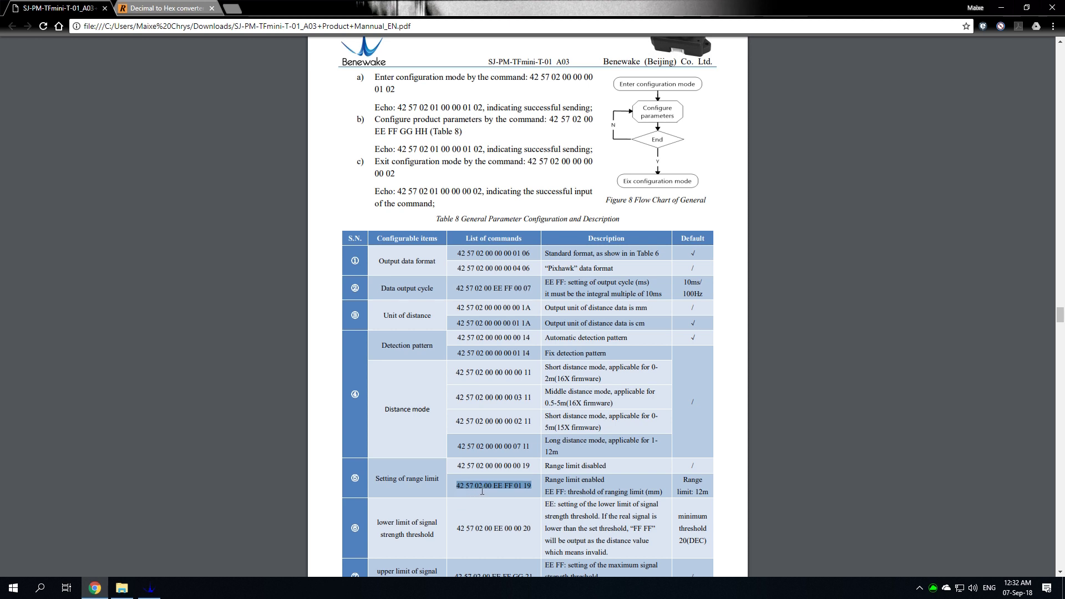
left_click(515, 492)
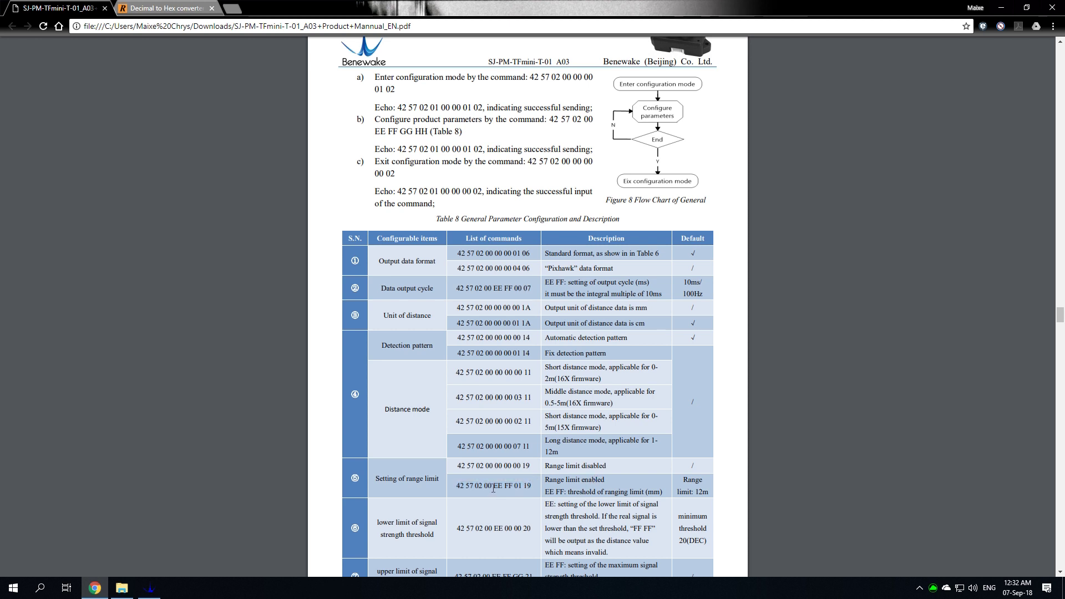
left_click_drag(493, 487, 513, 489)
left_click_drag(566, 491, 664, 492)
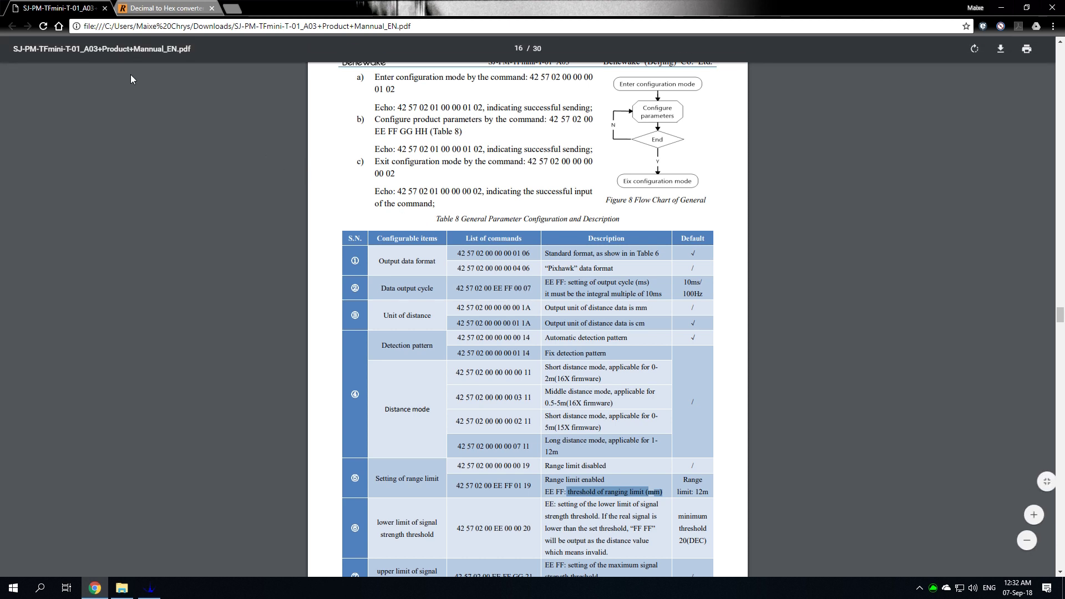
Step: Convert decimal 5000 to hex 1388 in RapidTables, then go back to the manual
key("ctrl+Tab")
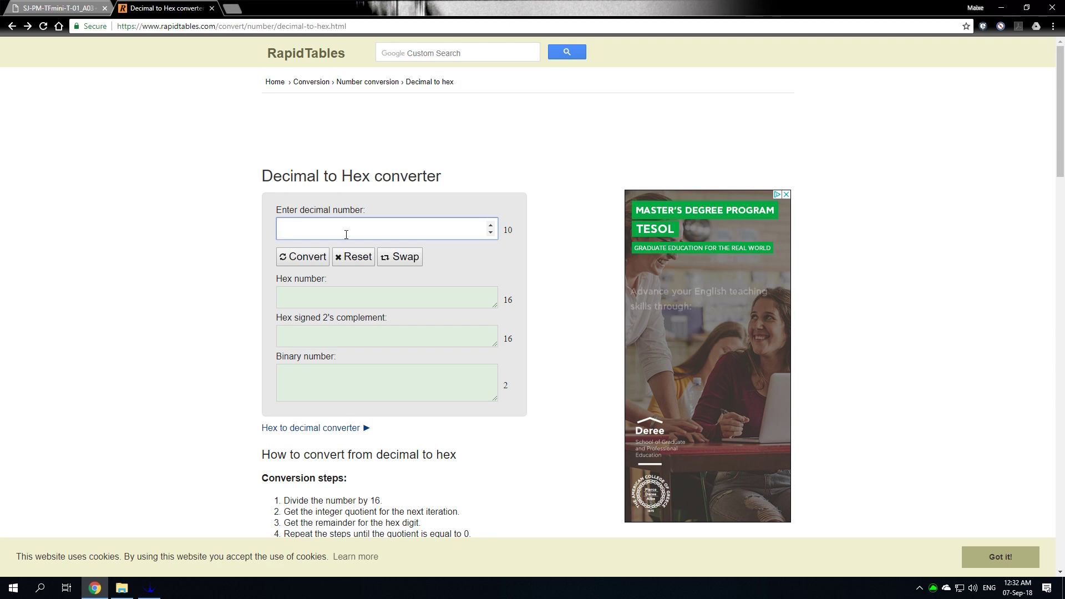
type("5000")
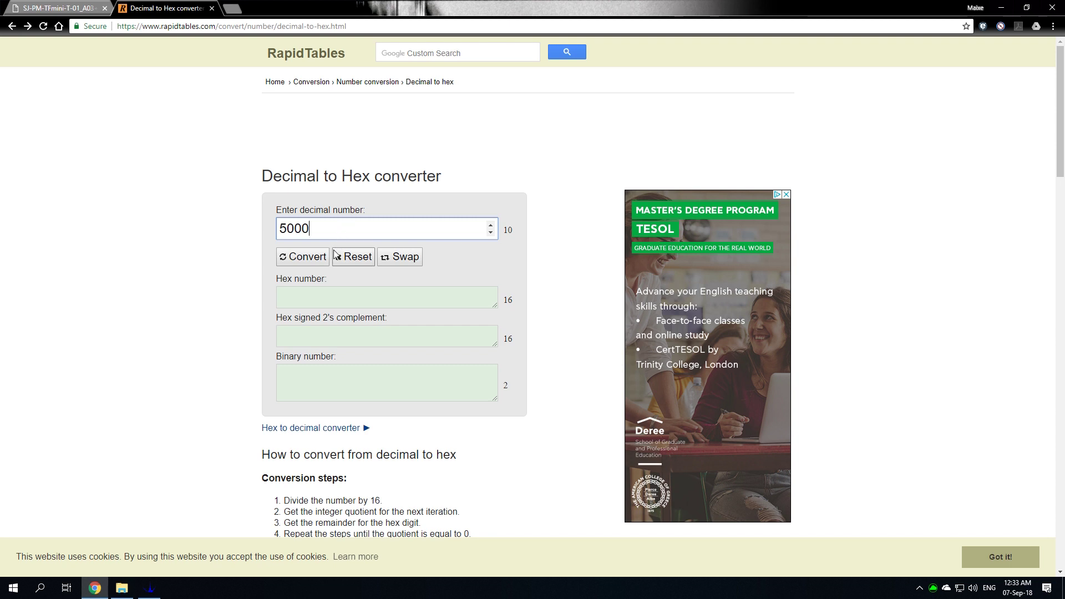
left_click(306, 260)
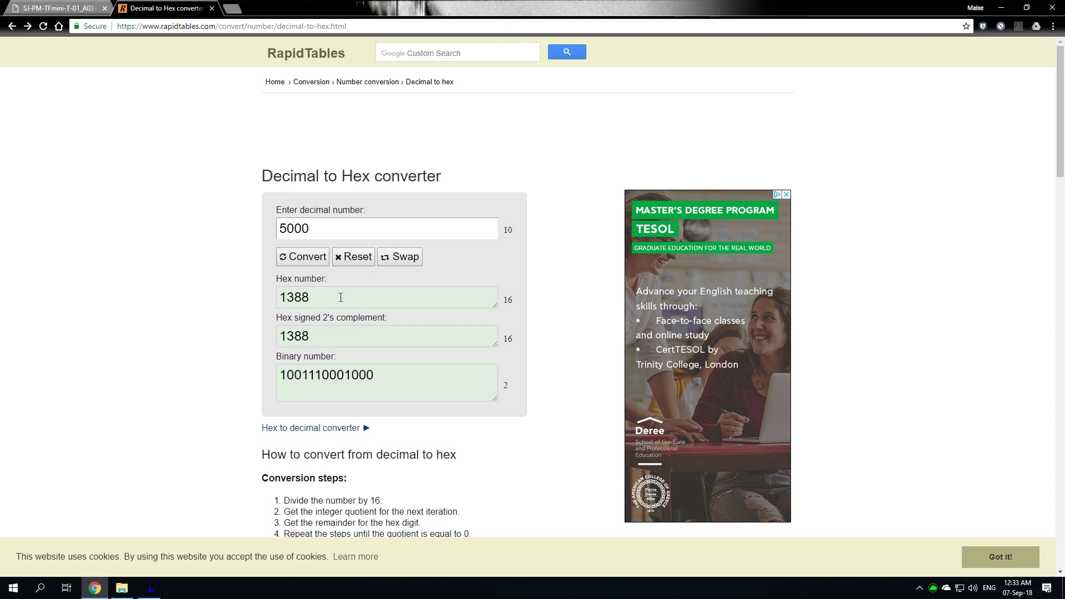
left_click_drag(333, 297, 276, 299)
left_click(290, 293)
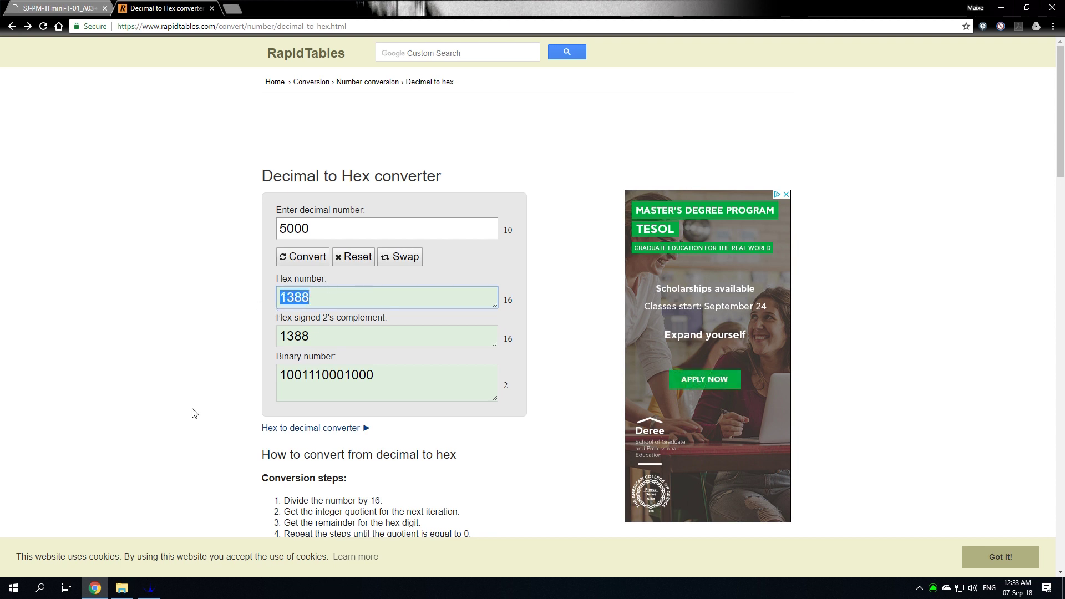
key("ctrl+Tab")
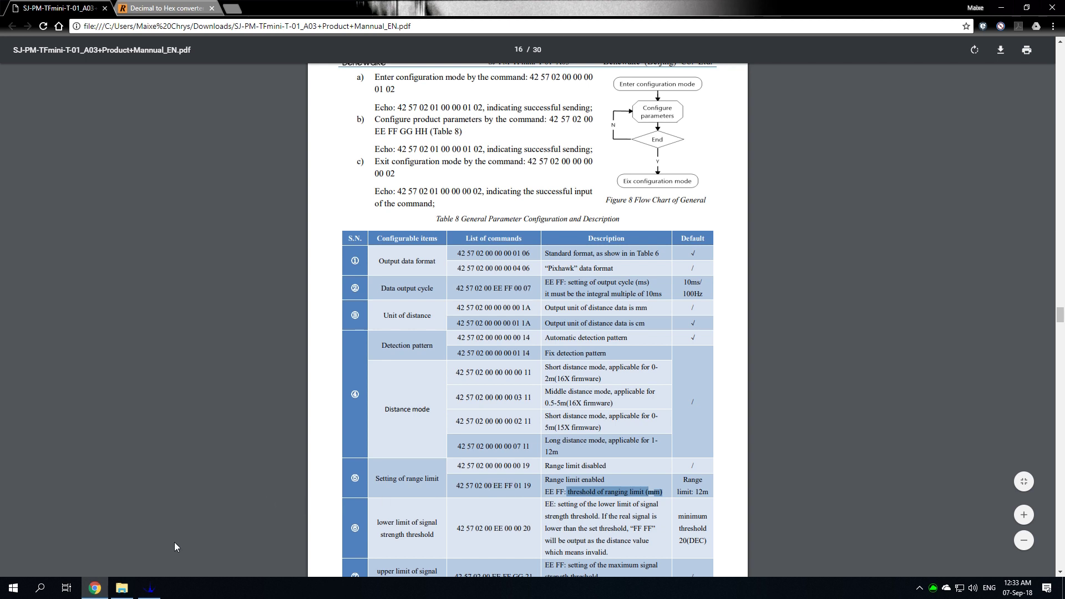
Step: Compare the 1388 hex result against the manual's range-limit row, then restore Benewake TF
left_click(150, 588)
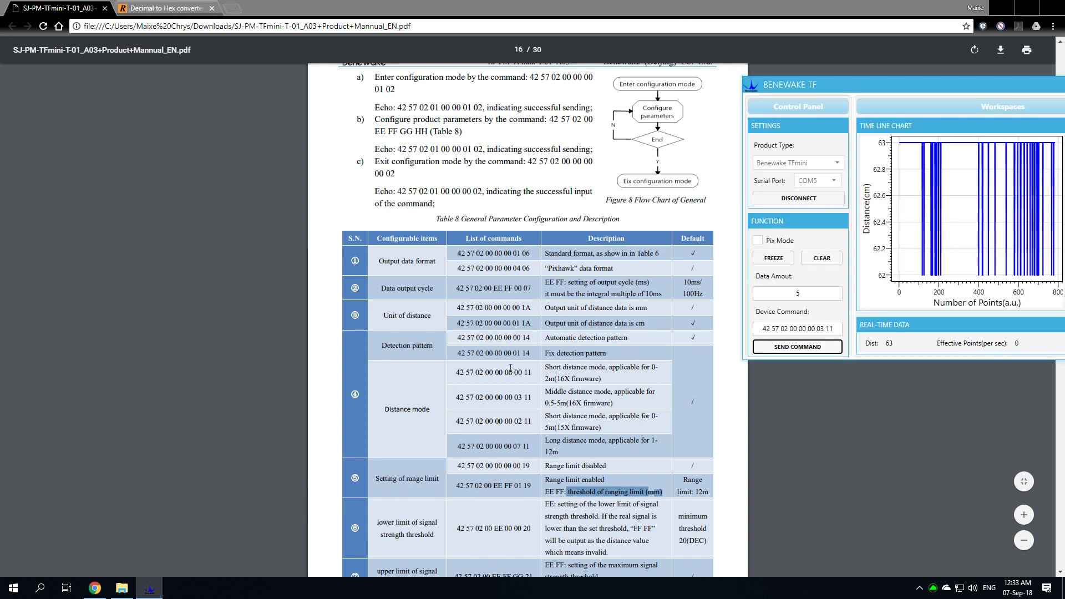
left_click(165, 8)
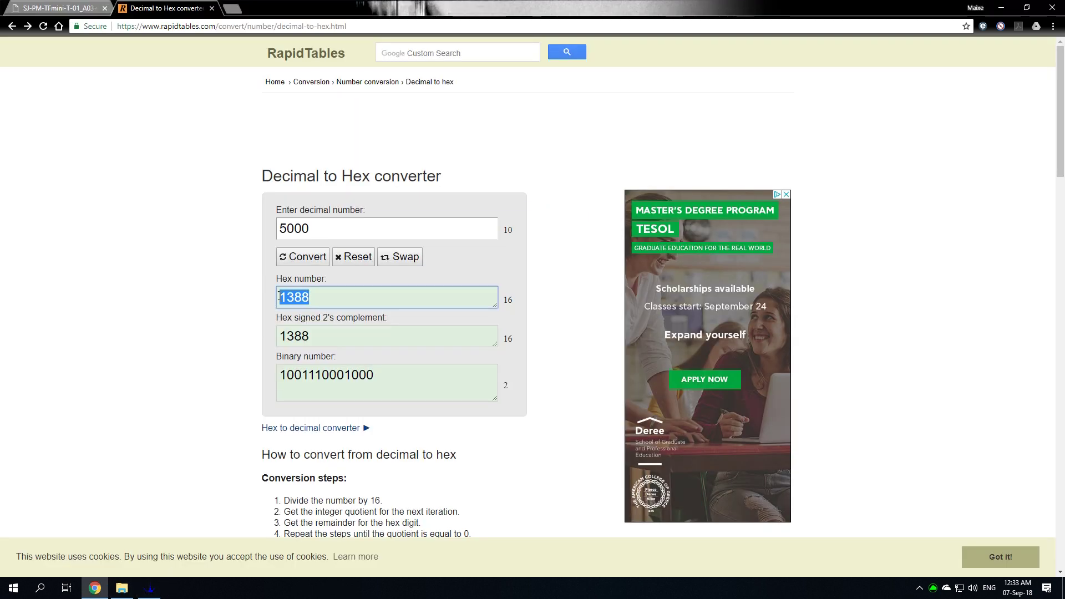
left_click(58, 8)
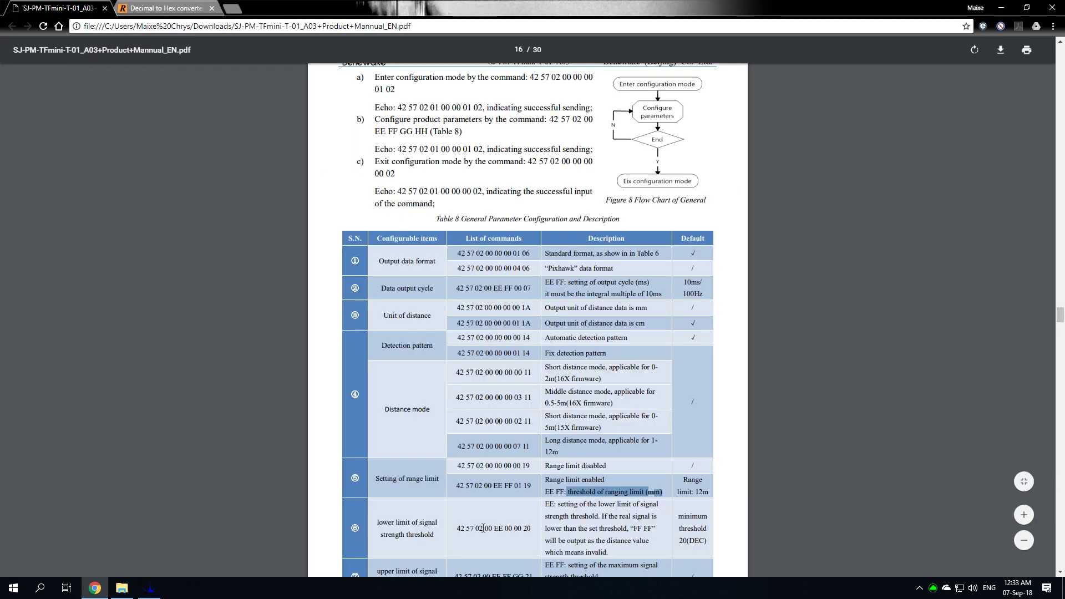
left_click(166, 9)
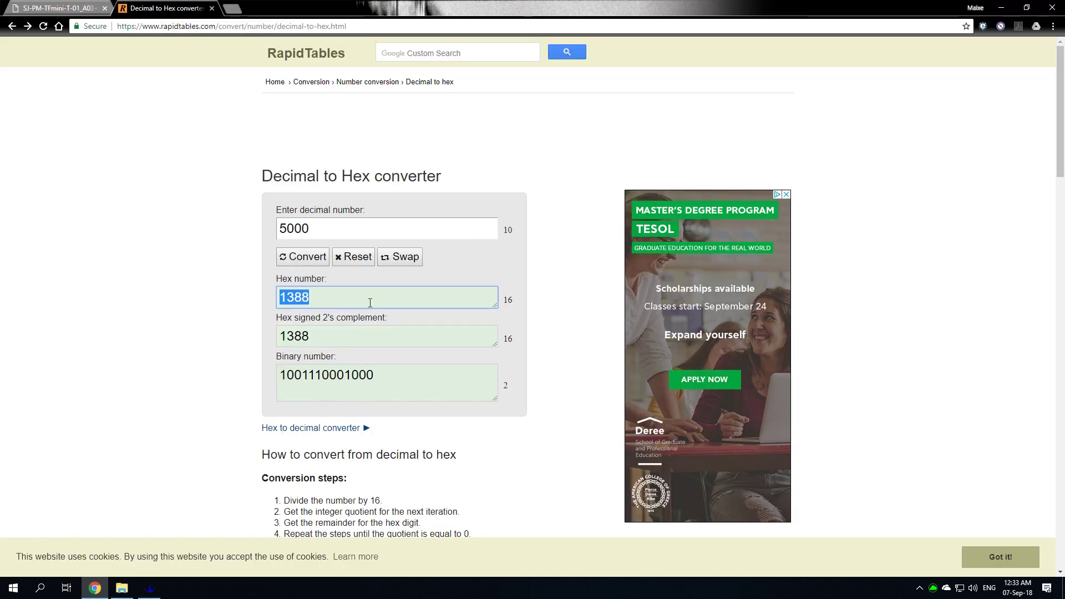
left_click(59, 8)
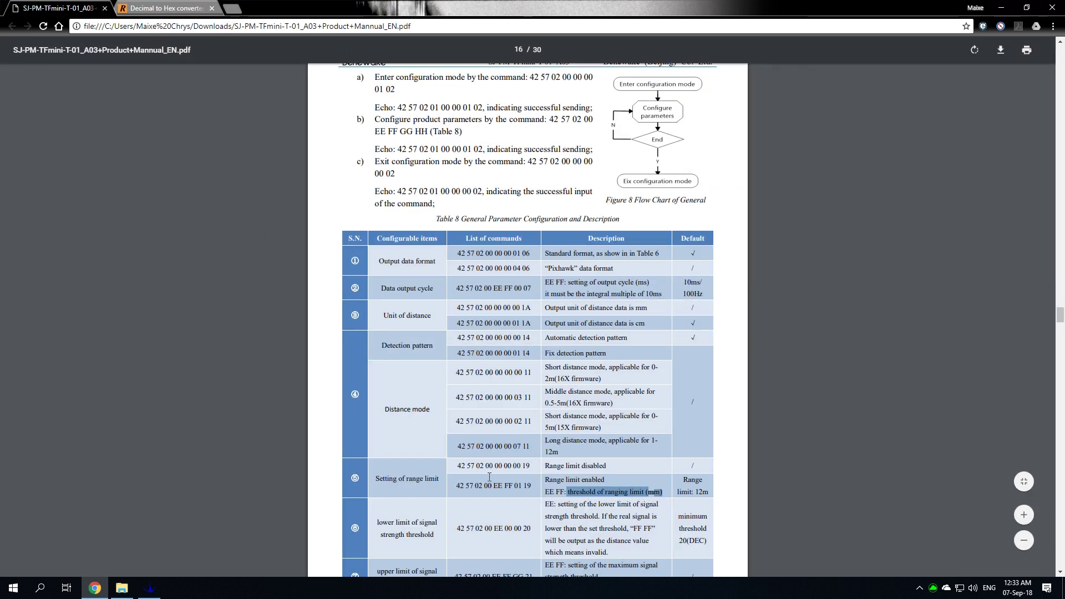
left_click(149, 588)
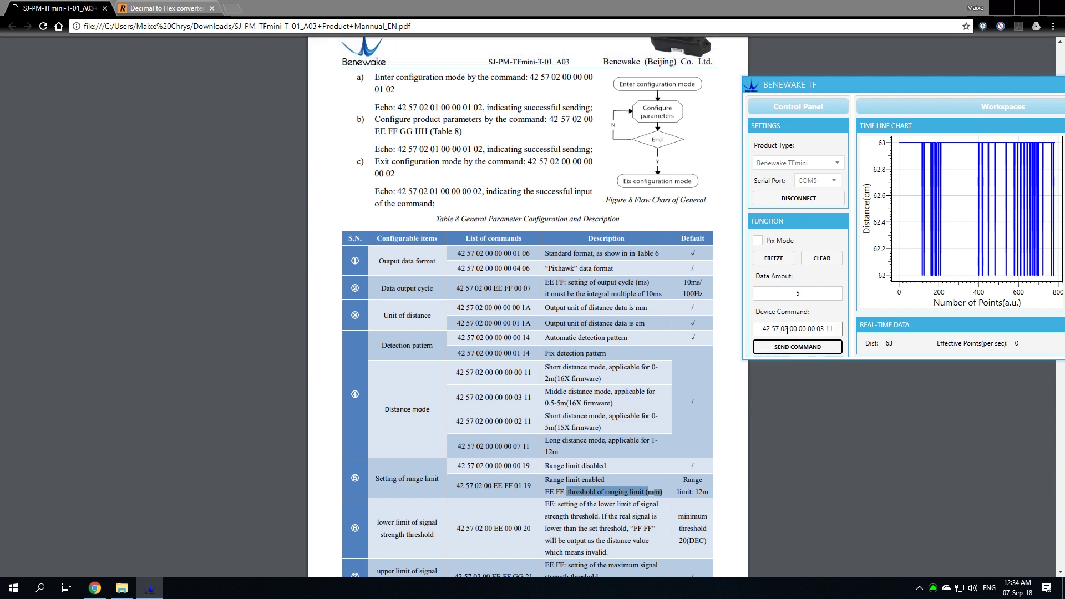
Step: Set the threshold bytes of the device command to 88 13 for 5000 mm
double_click(802, 330)
type("88")
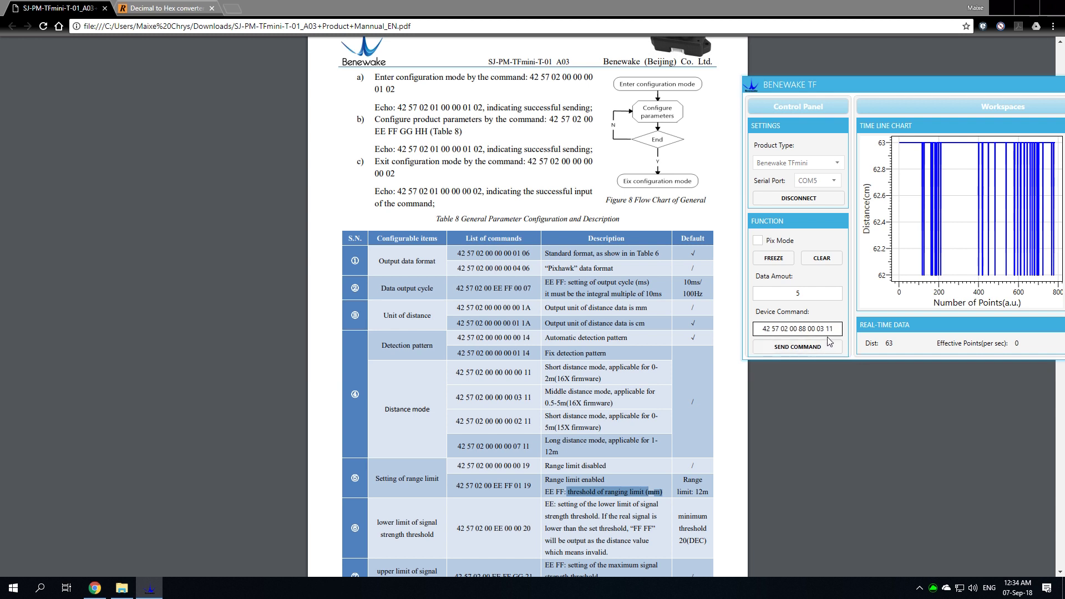
left_click(157, 588)
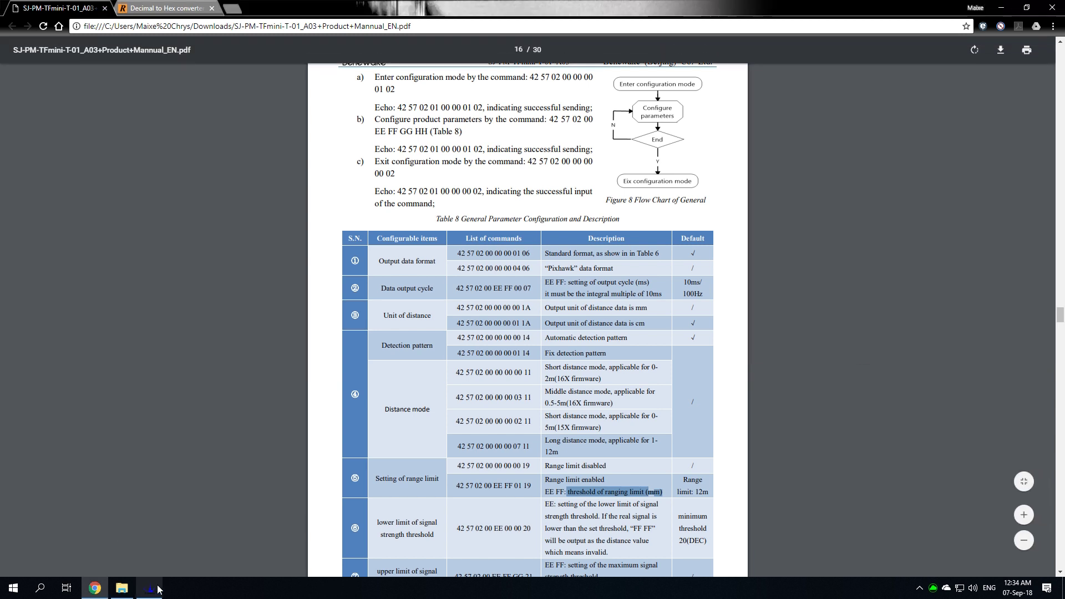
left_click(158, 588)
key("BackSpace")
type("3 03 11")
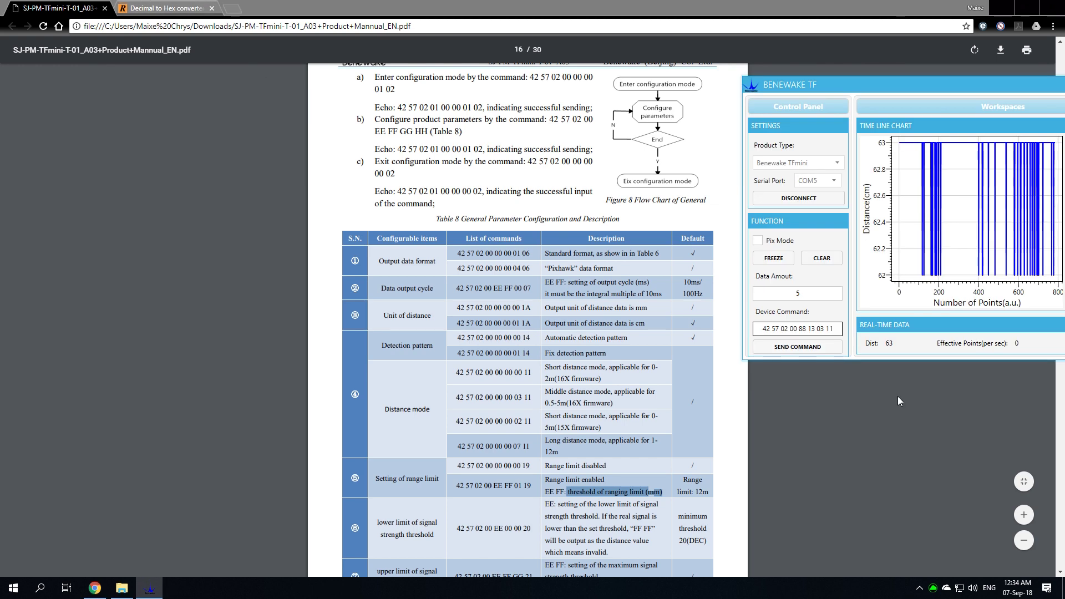
key("Right")
key("Right")
key("Right")
key("BackSpace")
type("1")
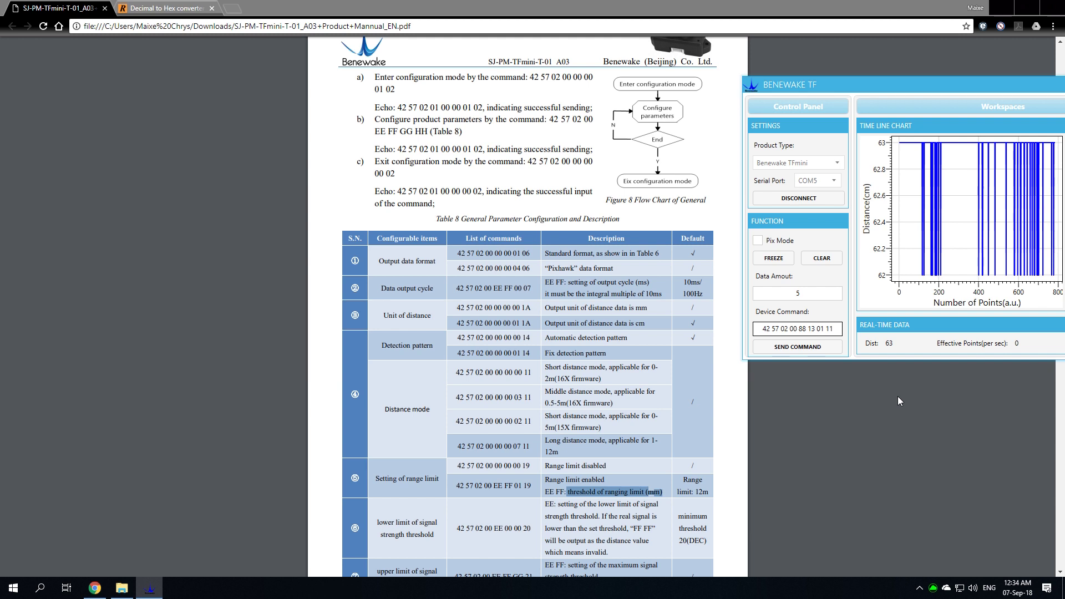
key("Right")
key("Right")
key("Right")
key("BackSpace")
type("9")
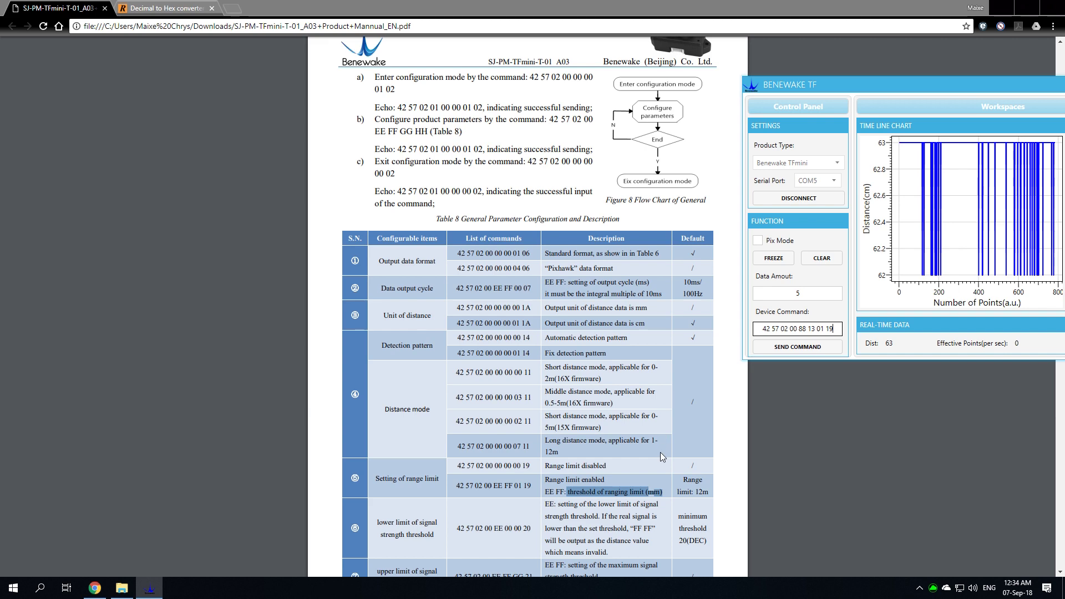
left_click(807, 348)
scroll(755, 301, "up", 3)
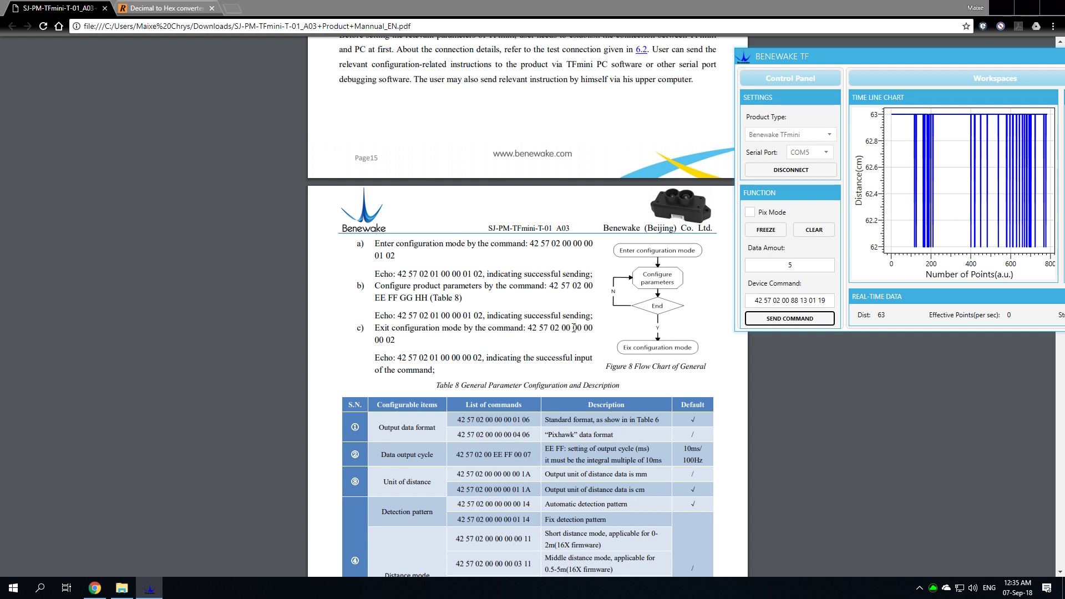
double_click(795, 300)
type("00")
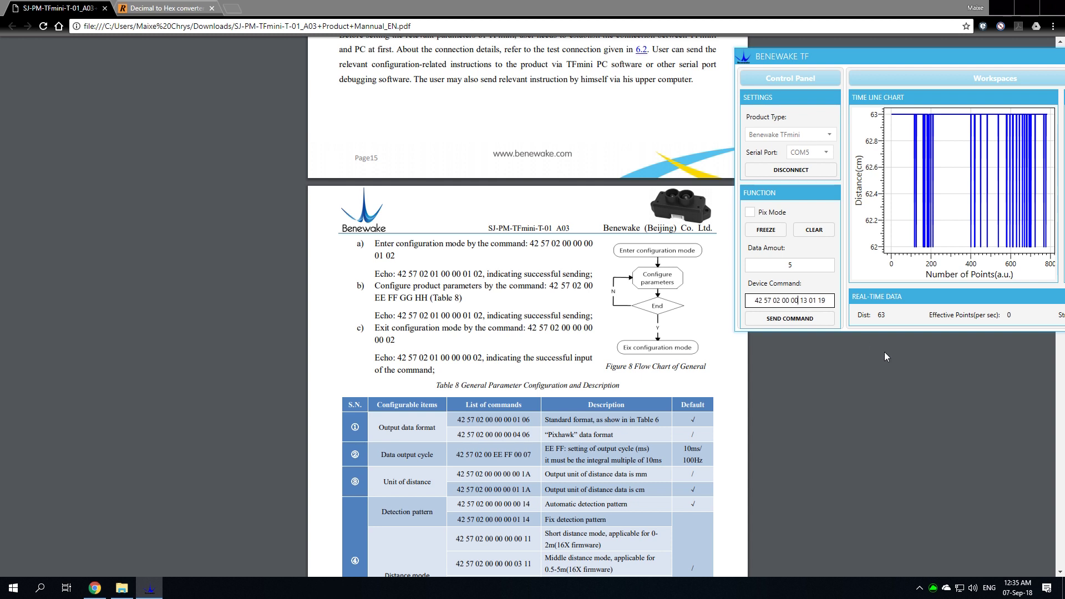
key("Right")
key("Right")
key("Delete")
key("BackSpace")
type("00")
key("BackSpace")
type("0")
key("BackSpace")
key("Delete")
type("02")
Step: Send the exit command, enable Pix Mode, and disconnect from the TFmini
left_click(790, 321)
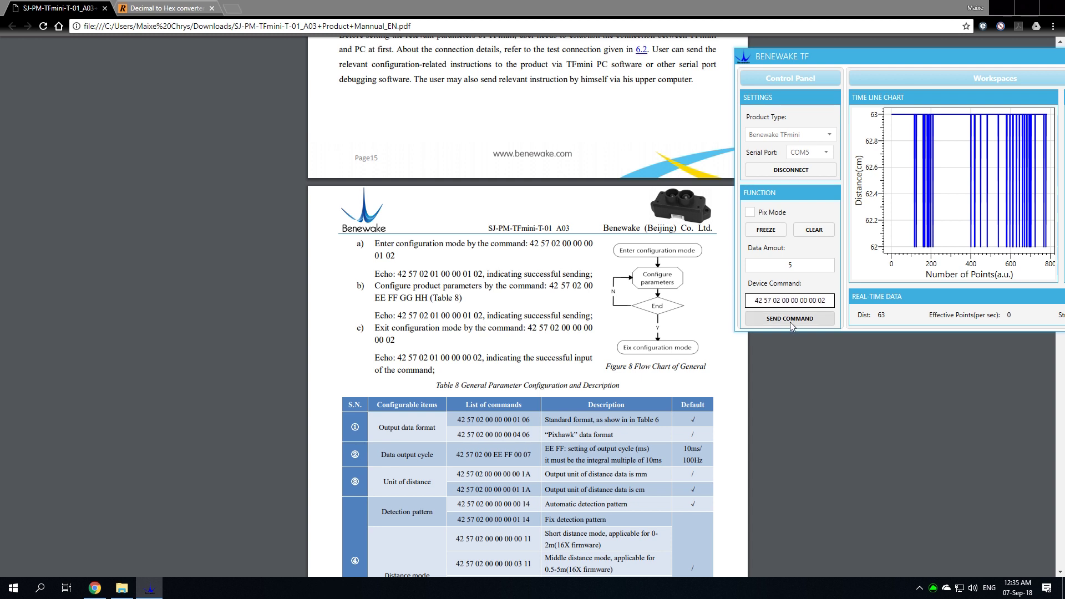
left_click(751, 212)
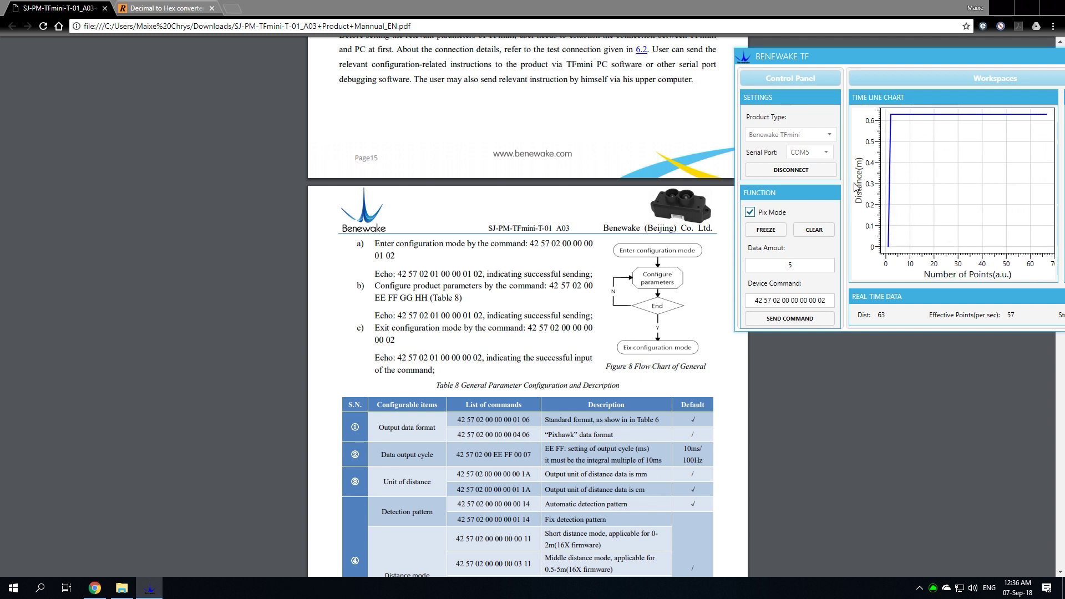
left_click(811, 171)
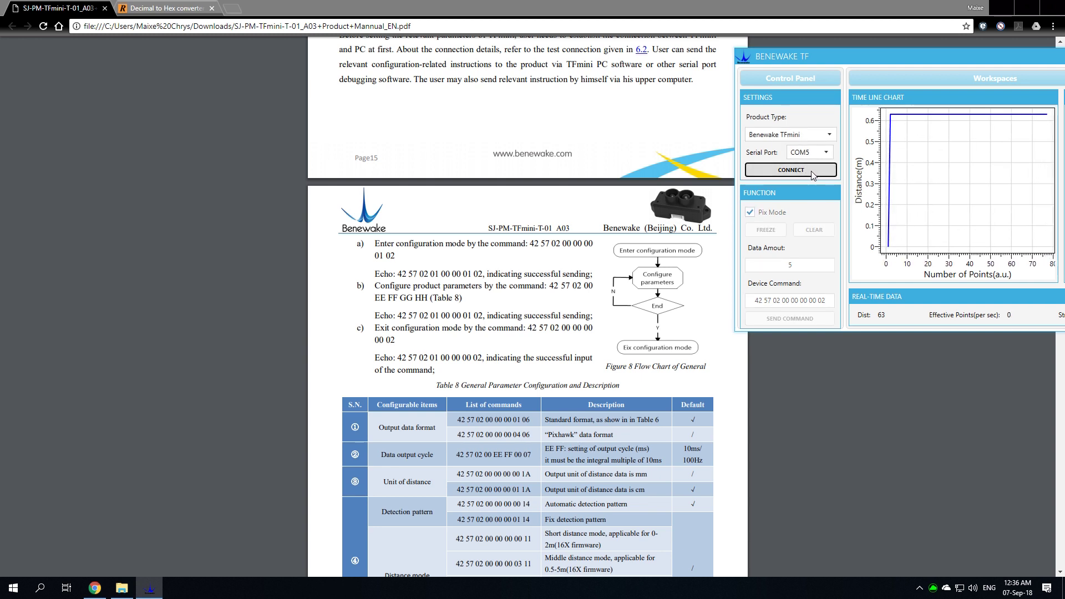